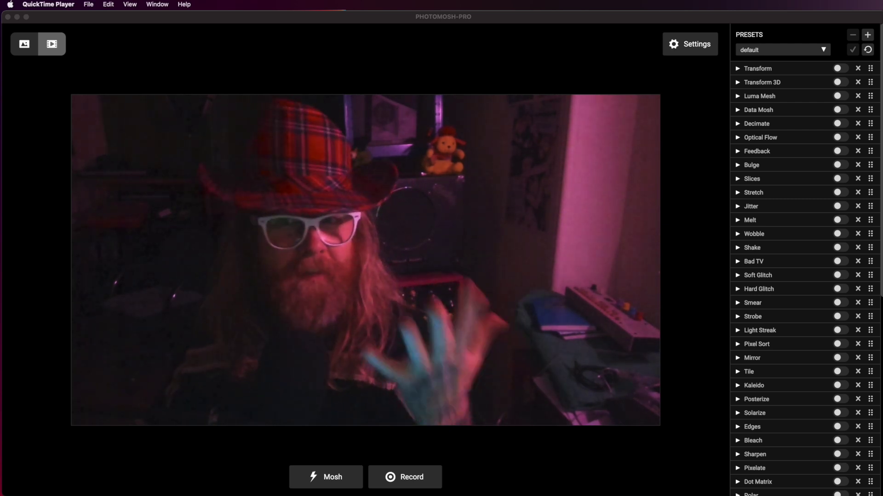
# Look through the effects list and inspect the settings of the InstaColor and RGB Shift effects.
pyautogui.scroll(-10, 782, 387)
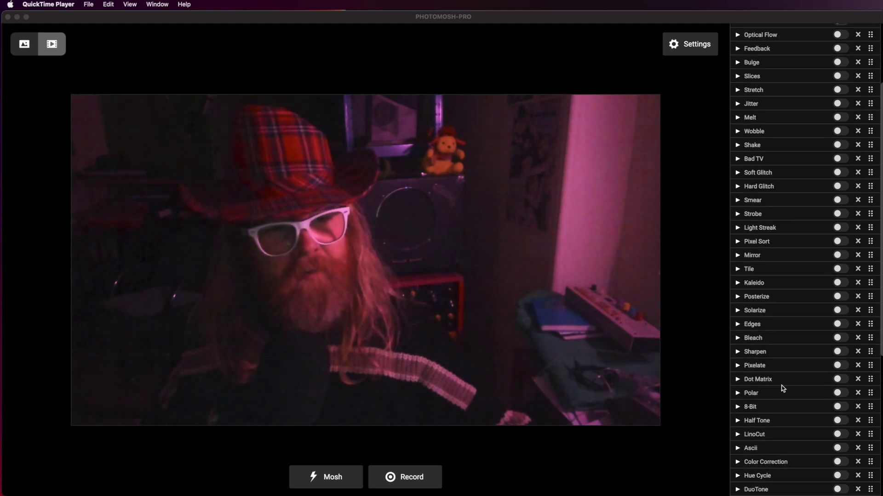
pyautogui.scroll(-3, 782, 386)
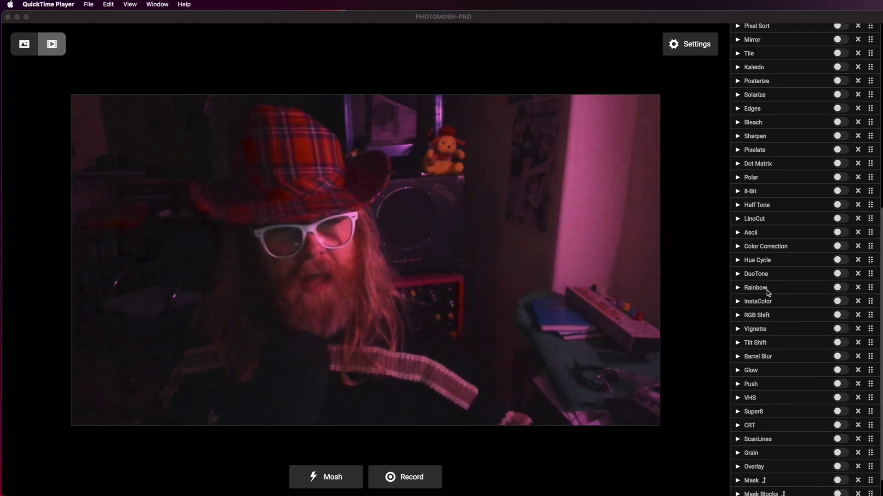
pyautogui.click(738, 302)
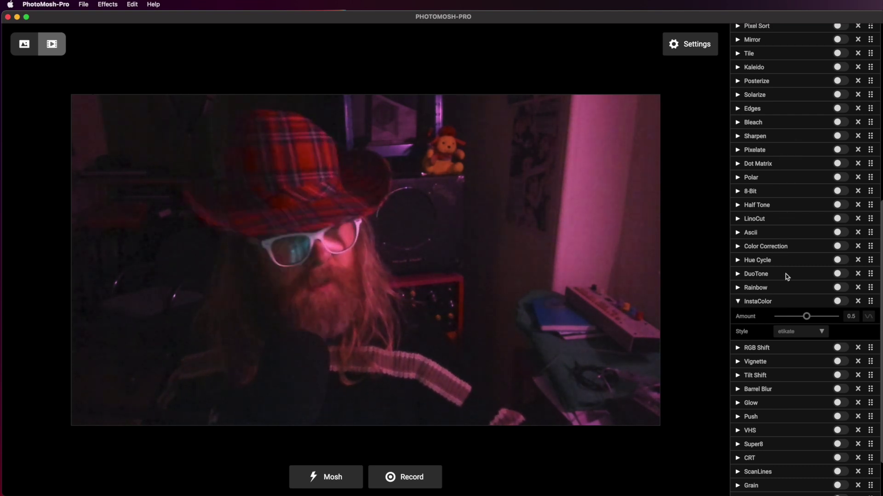
pyautogui.click(738, 349)
pyautogui.click(738, 347)
pyautogui.click(738, 302)
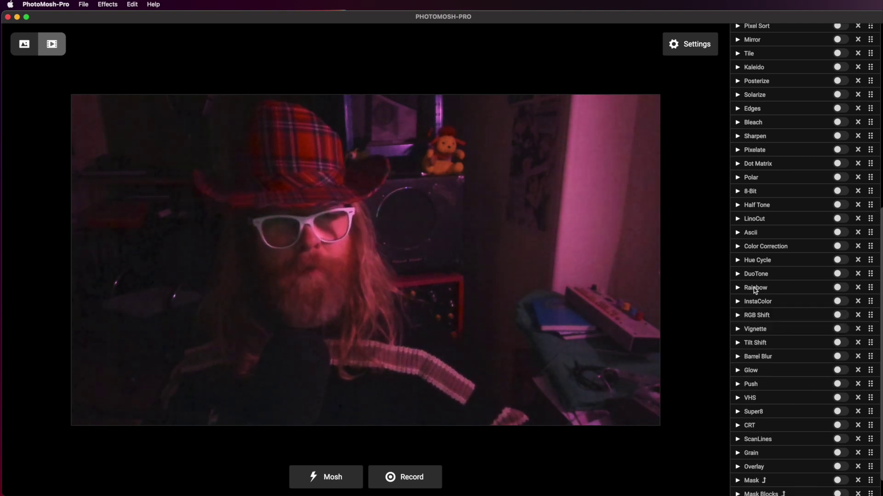
# Show the Transform effect's settings and enable the effect on the webcam feed.
pyautogui.scroll(10, 757, 284)
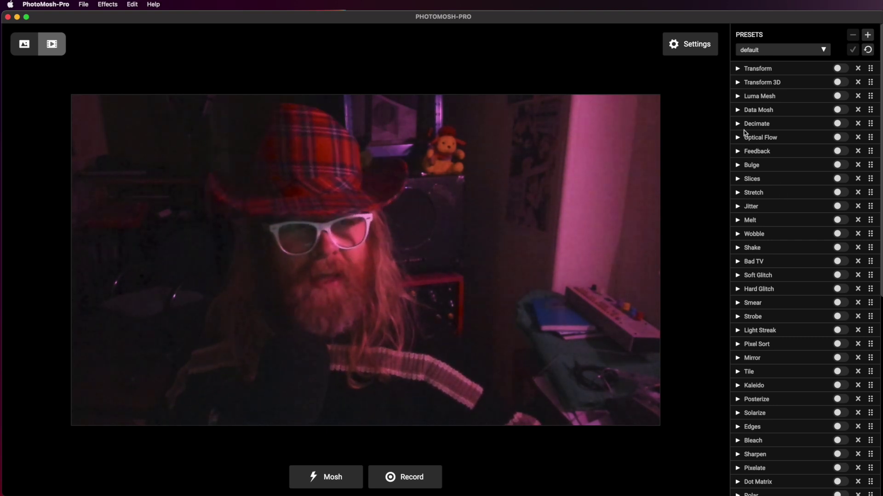
pyautogui.click(737, 68)
pyautogui.click(837, 68)
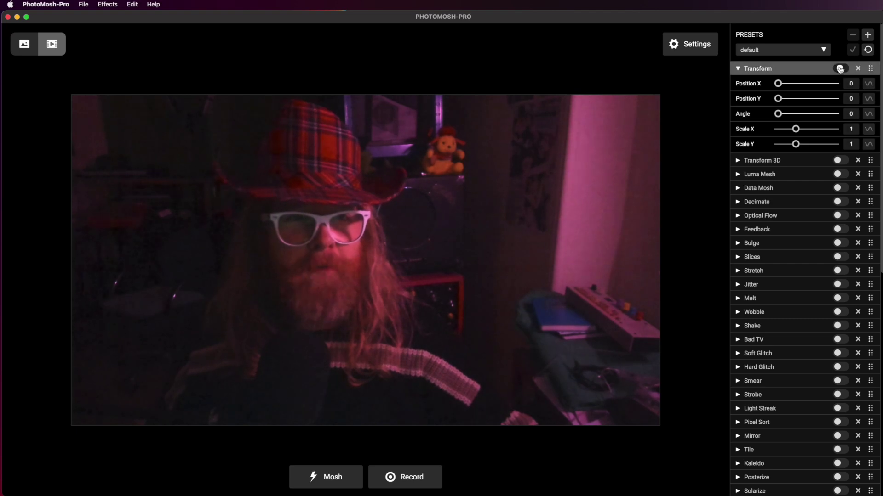
# Try the Luma Mesh, Data Mosh and Optical Flow effects on the webcam feed and switch them off again.
pyautogui.click(841, 175)
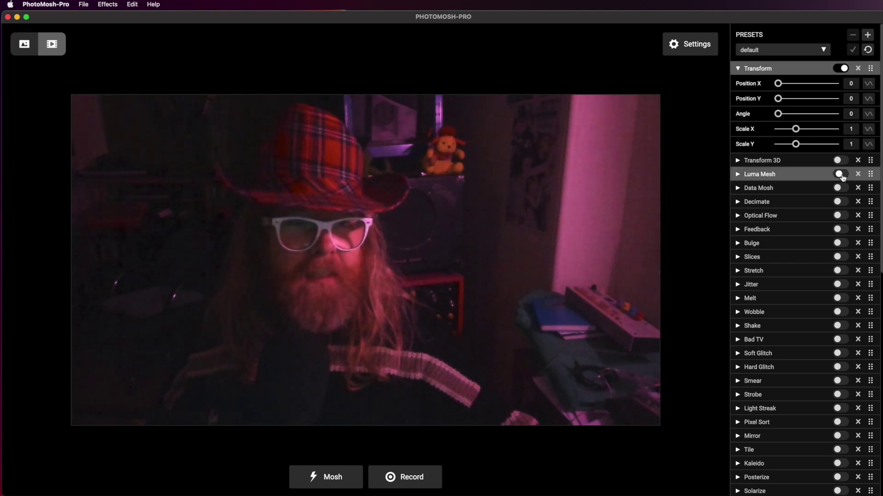
pyautogui.click(842, 189)
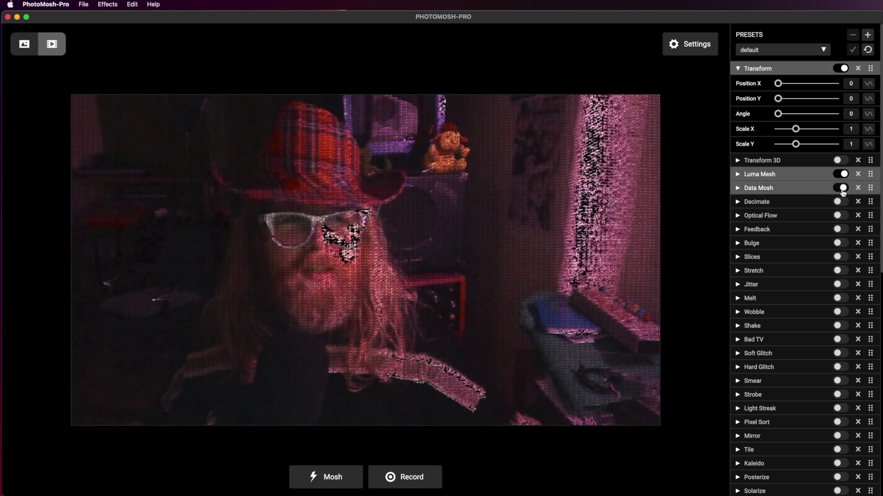
pyautogui.click(840, 217)
pyautogui.click(841, 216)
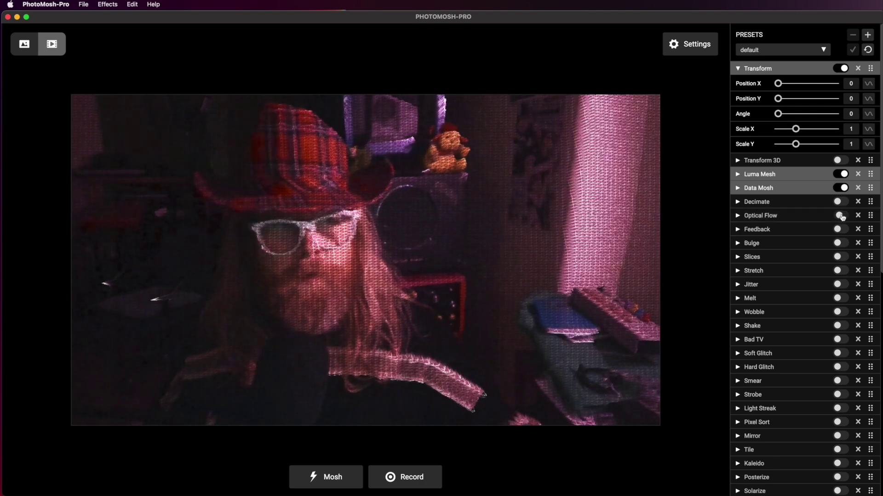
pyautogui.click(842, 189)
pyautogui.click(841, 175)
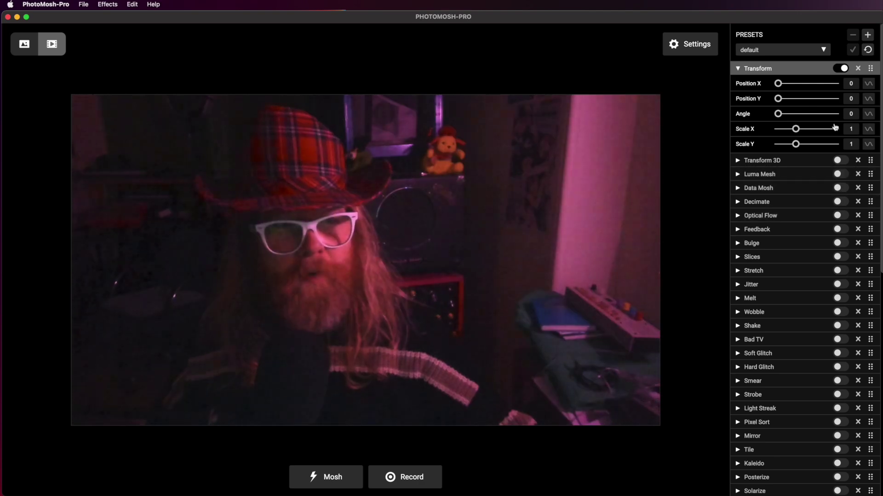
# Set Transform's Position X to 0.16 and Position Y to 0.15, and turn the effect off.
pyautogui.moveTo(784, 83); pyautogui.dragTo(787, 100)
pyautogui.click(841, 68)
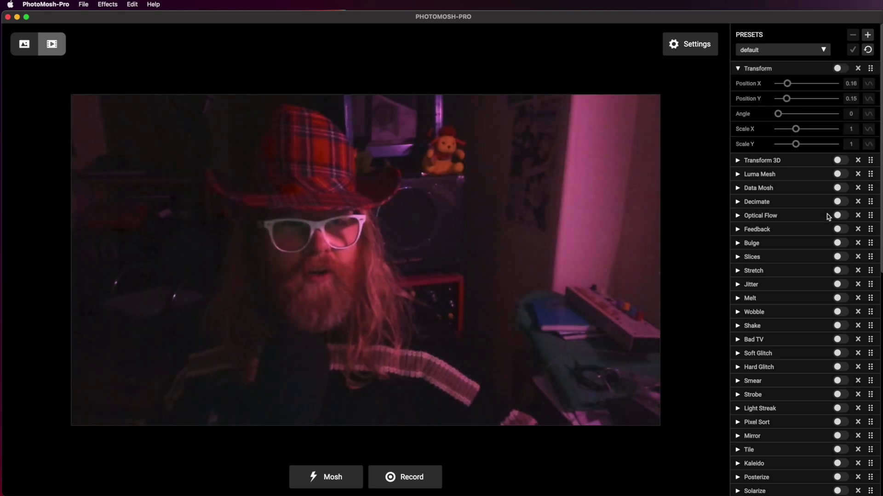
# Enable the Feedback effect and set its Amount to 0.95 and Scale to 0.76.
pyautogui.click(839, 230)
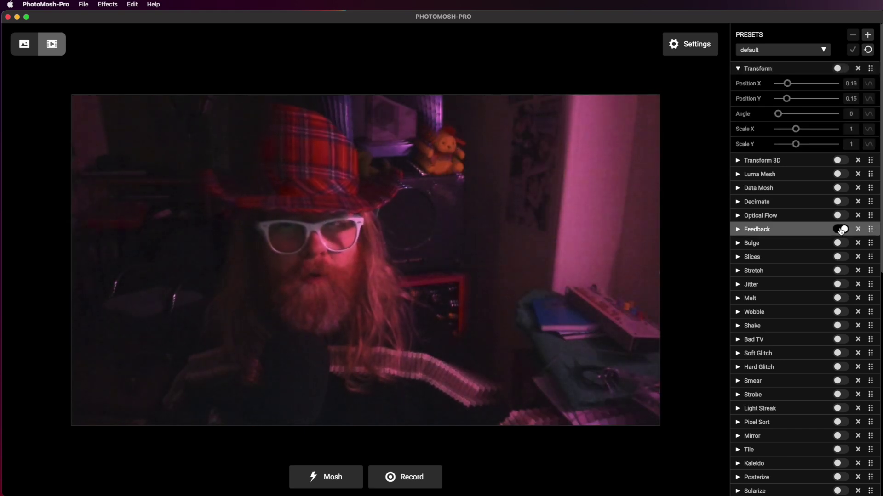
pyautogui.click(746, 233)
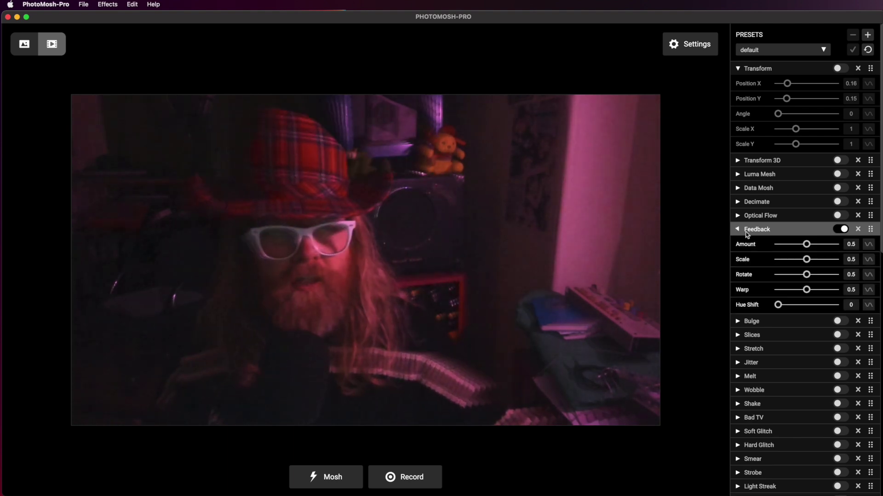
pyautogui.moveTo(811, 246)
pyautogui.mouseDown()
pyautogui.moveTo(831, 249)
pyautogui.moveTo(810, 259)
pyautogui.moveTo(820, 261)
pyautogui.mouseUp()
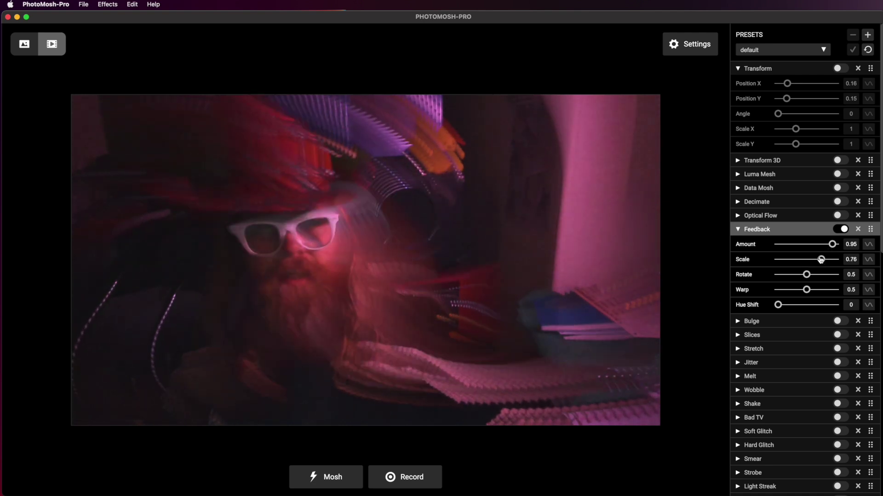
# Preview Data Mosh combined with Feedback and turn both effects off.
pyautogui.click(792, 188)
pyautogui.click(841, 188)
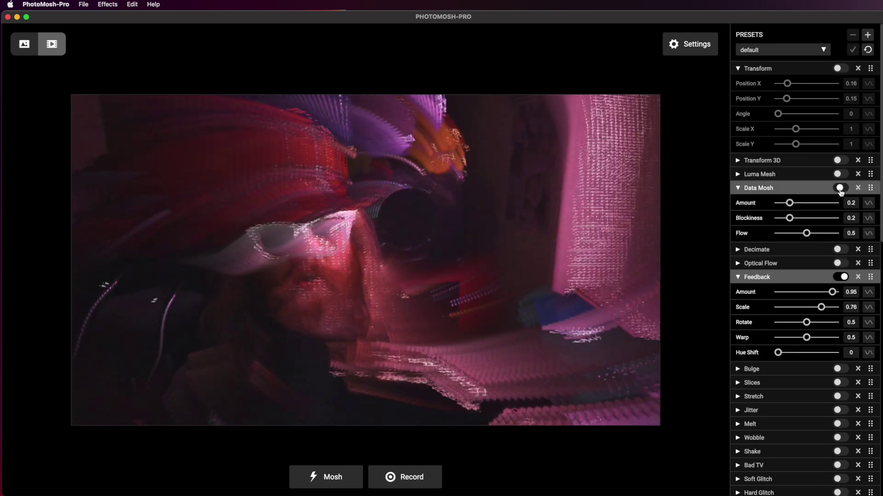
pyautogui.click(841, 188)
pyautogui.click(841, 277)
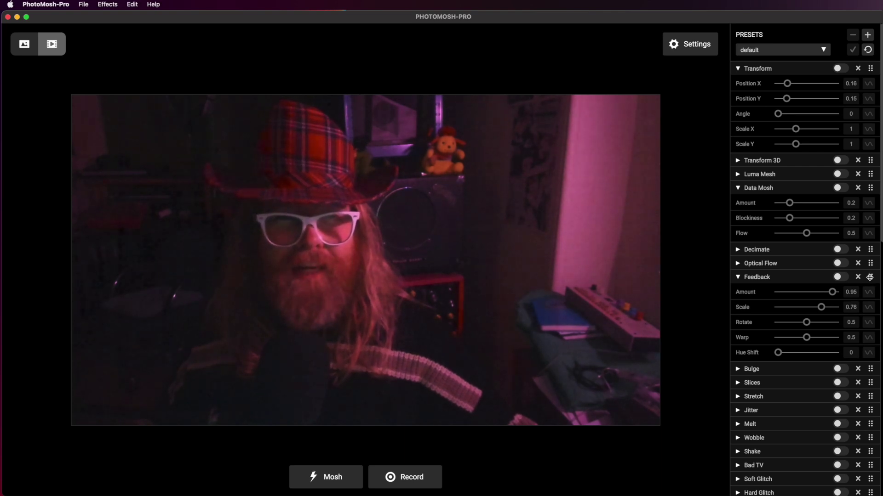
# Move the Feedback effect up in the effect order, directly above Luma Mesh.
pyautogui.moveTo(870, 277); pyautogui.dragTo(869, 175)
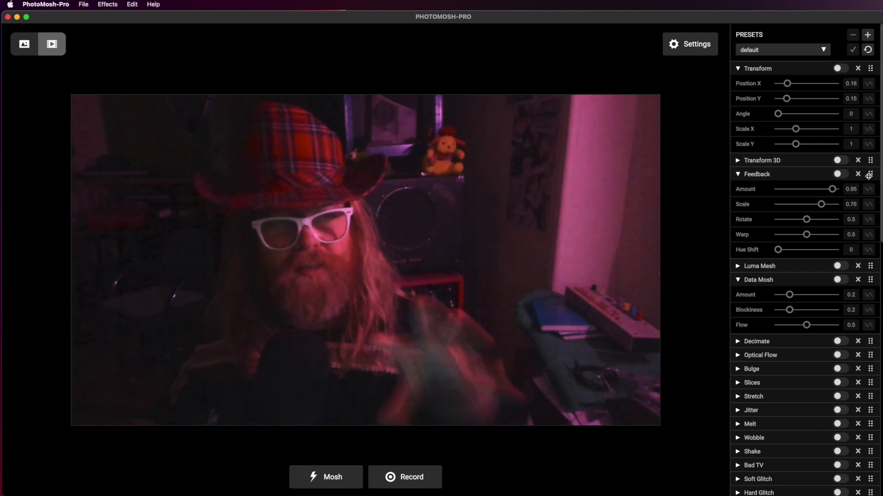
pyautogui.scroll(-15, 820, 331)
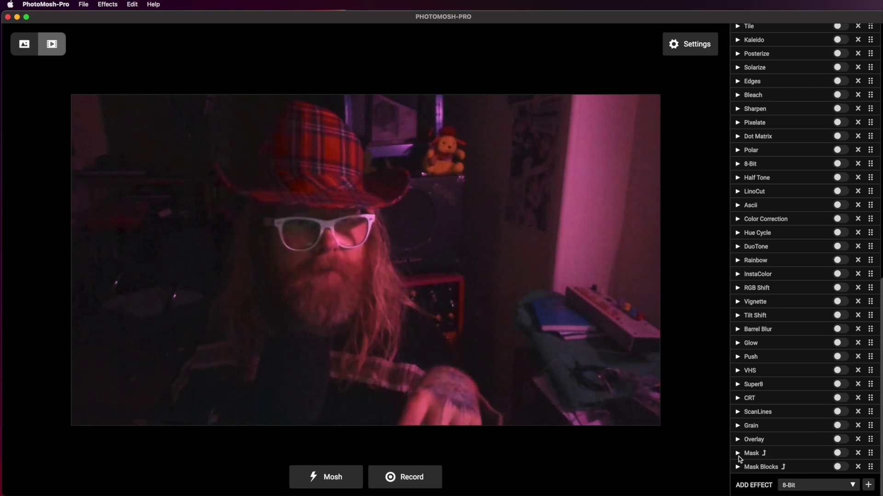
# Switch to Finder, load the "ALL MY FRIENDS ARE SYNTHS" video clip as the source, and briefly try its sound before muting it.
pyautogui.press('super+Tab')
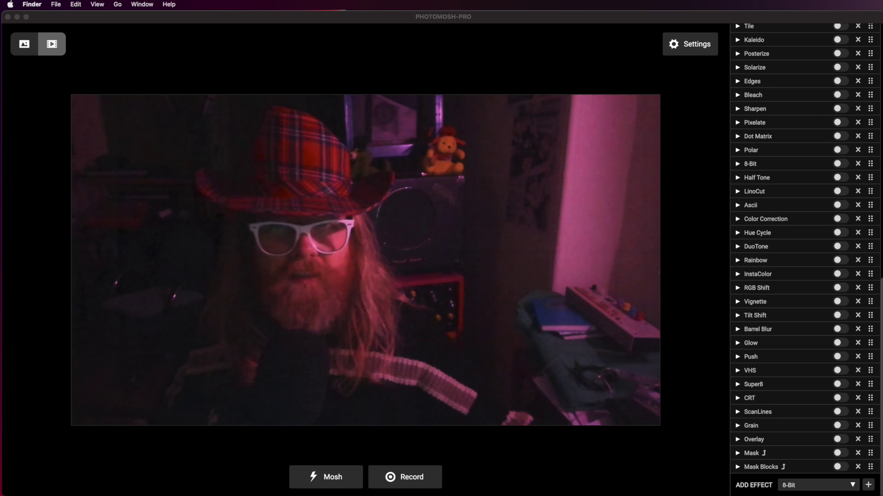
pyautogui.moveTo(457, 495); pyautogui.dragTo(359, 241)
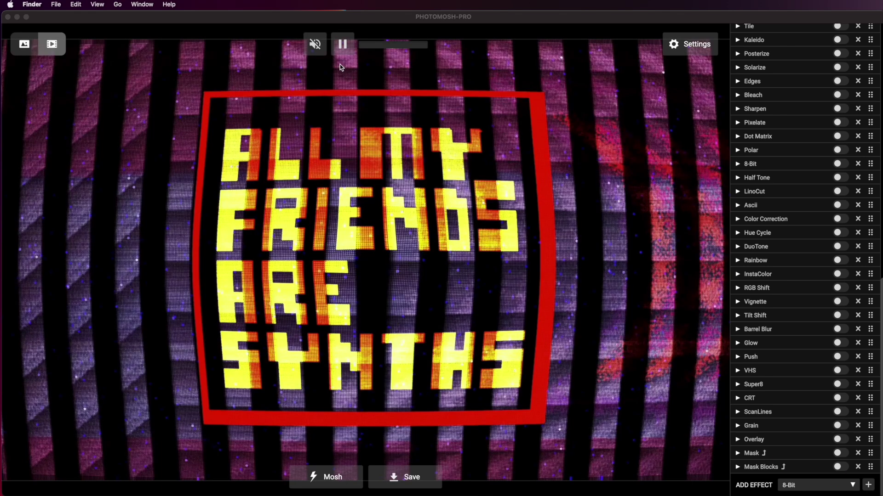
pyautogui.click(317, 45)
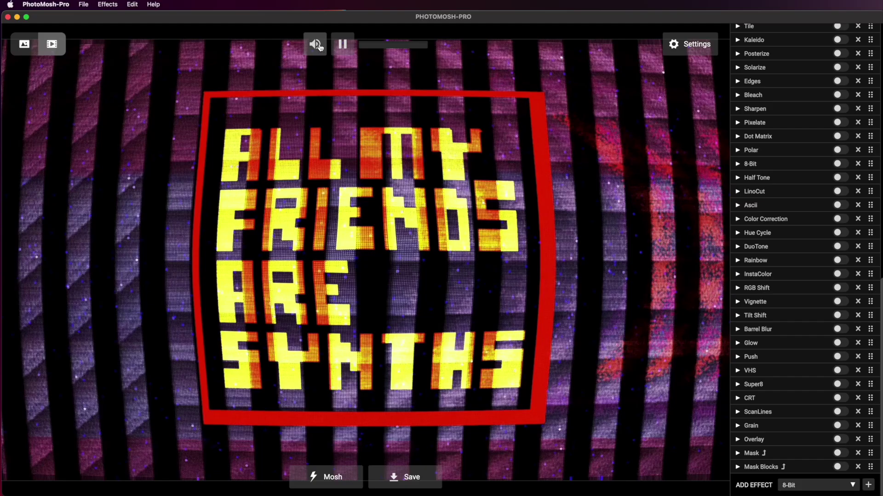
pyautogui.click(318, 44)
# Turn off Hard Glitch and try Bad TV with Thick Distort 0.19, Fine Distort 0.82 and Roll Speed 3 before switching it off.
pyautogui.scroll(10, 754, 193)
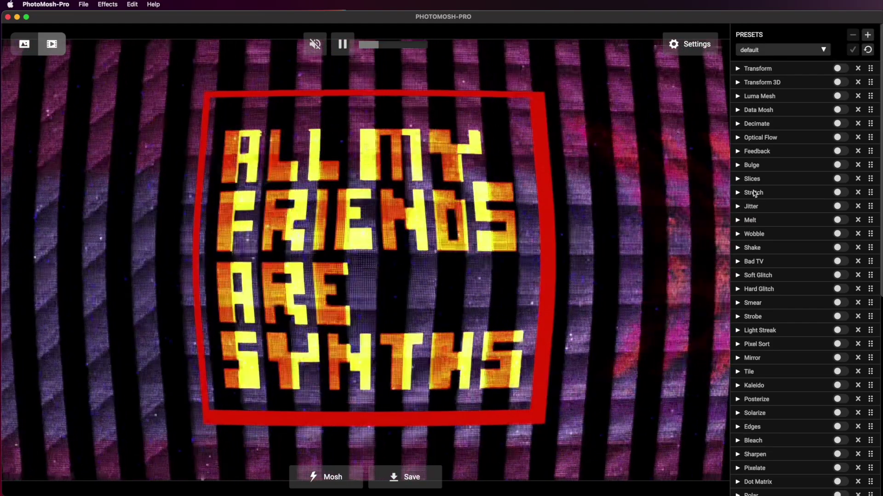
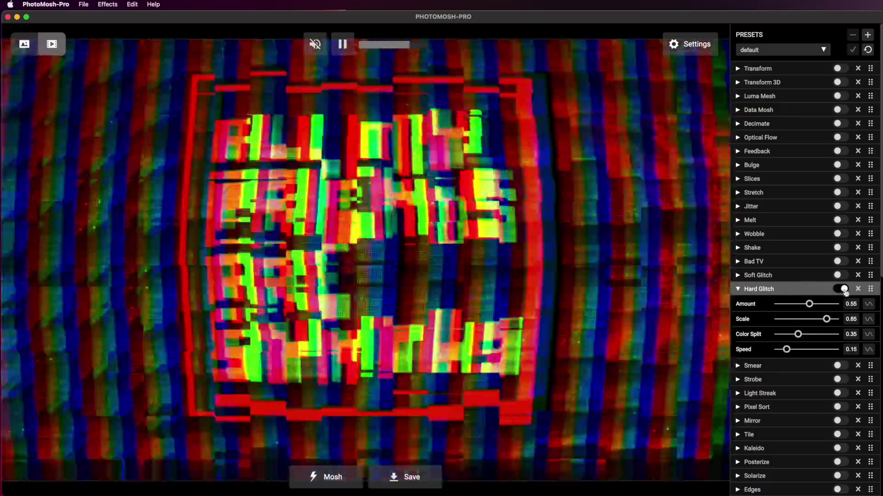
pyautogui.click(844, 290)
pyautogui.click(842, 262)
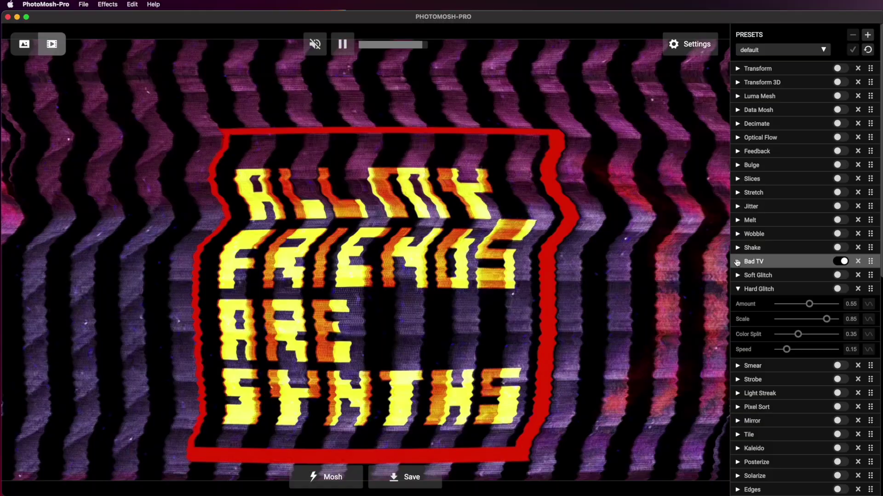
pyautogui.click(737, 261)
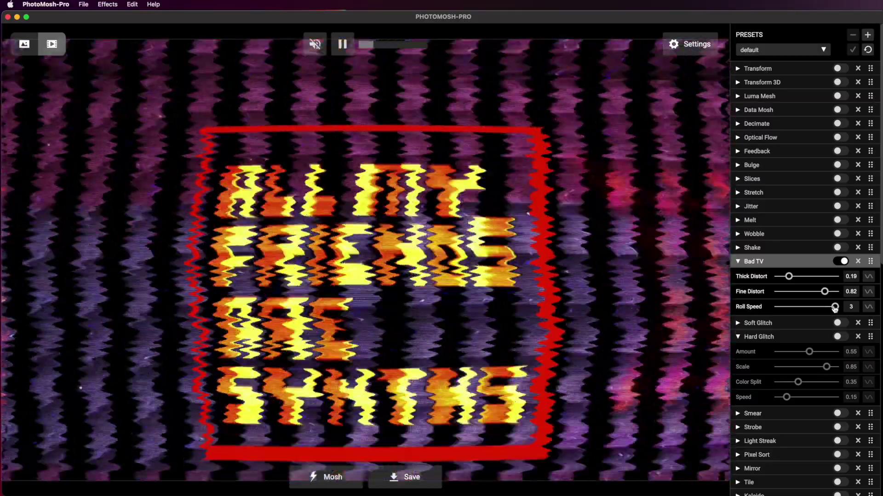
pyautogui.click(842, 262)
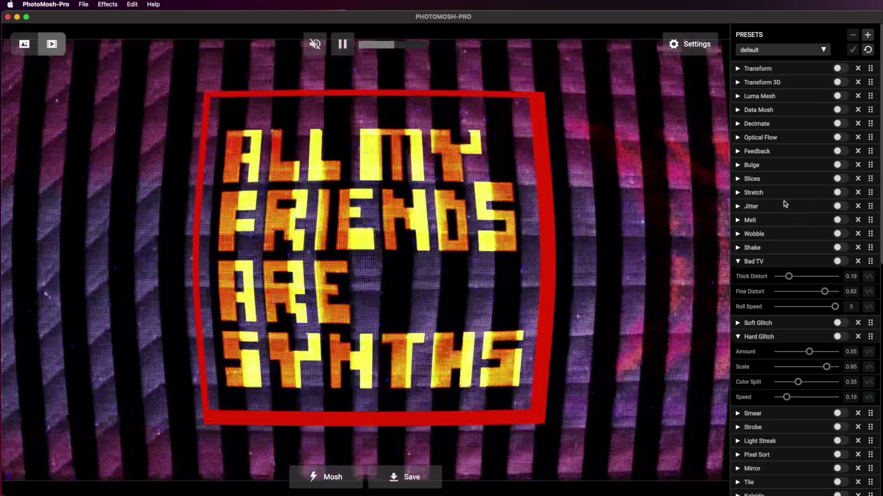
# Try the Sharpen effect with its Amount set to 0.98 and turn it off.
pyautogui.scroll(-5, 786, 373)
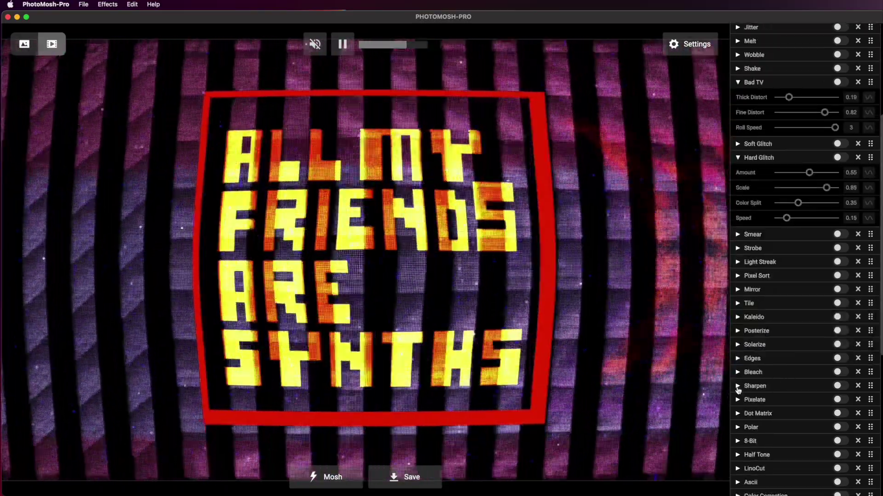
pyautogui.click(738, 389)
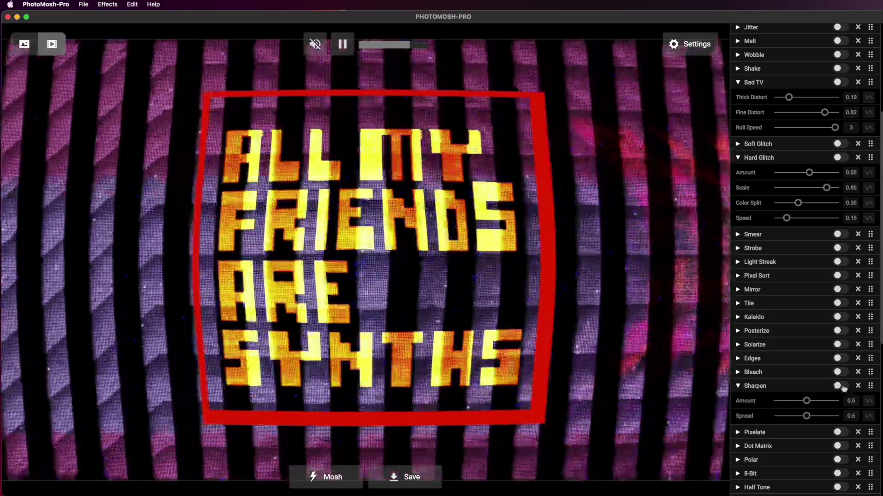
pyautogui.click(843, 388)
pyautogui.moveTo(806, 401); pyautogui.dragTo(836, 401)
pyautogui.click(840, 386)
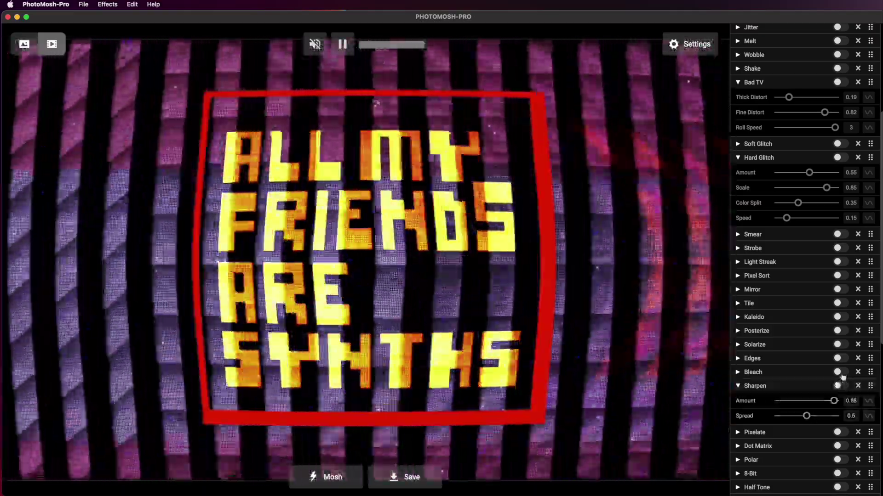
# Try the Bleach effect with its Amount set to 0.82 and turn it off.
pyautogui.click(841, 373)
pyautogui.click(752, 375)
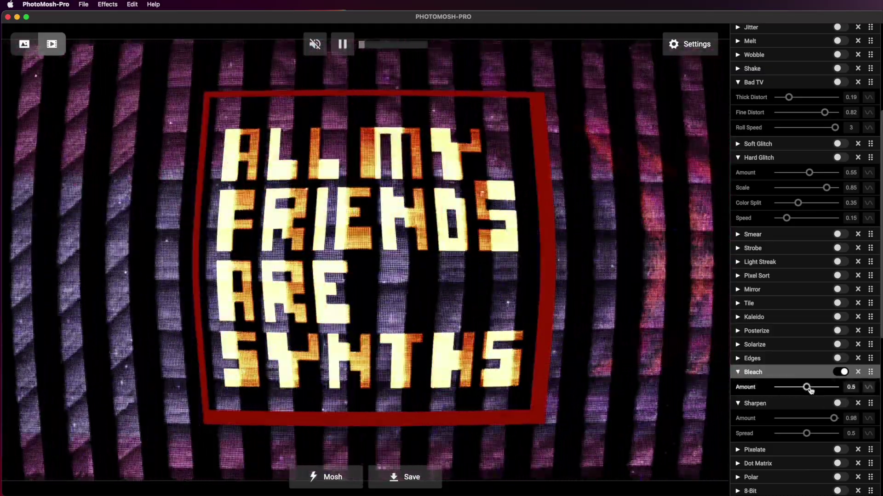
pyautogui.moveTo(806, 388); pyautogui.dragTo(826, 389)
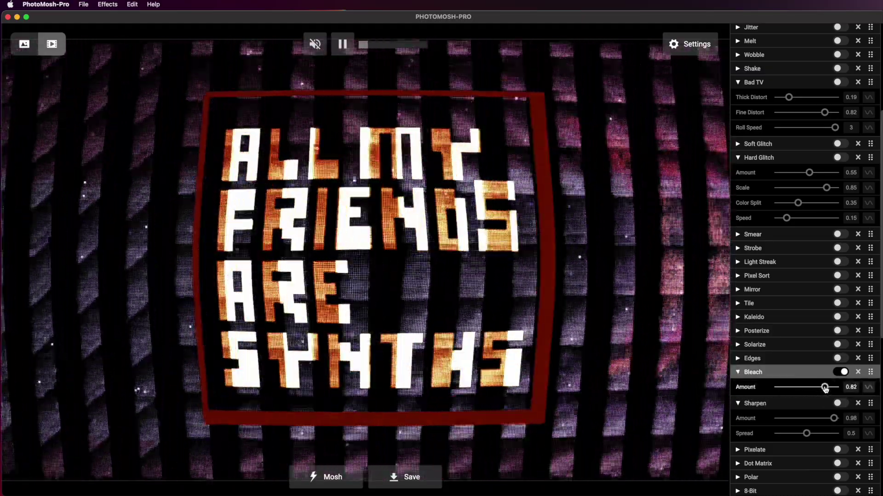
pyautogui.click(841, 372)
# Try the Kaleido effect with Amount 0.91, 18 sides and Angle 0.82, and turn it off.
pyautogui.click(841, 316)
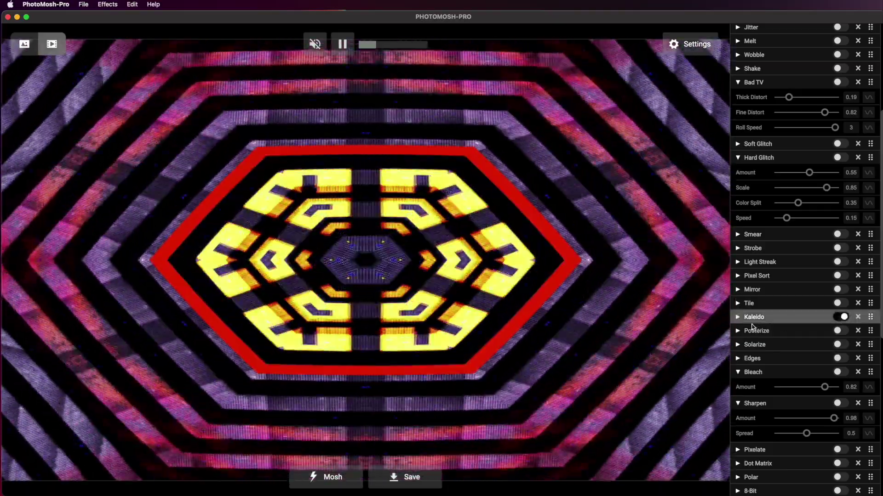
pyautogui.click(752, 322)
pyautogui.moveTo(836, 332)
pyautogui.mouseDown()
pyautogui.moveTo(816, 334)
pyautogui.moveTo(820, 347)
pyautogui.moveTo(827, 338)
pyautogui.mouseUp()
pyautogui.moveTo(778, 362); pyautogui.dragTo(820, 364)
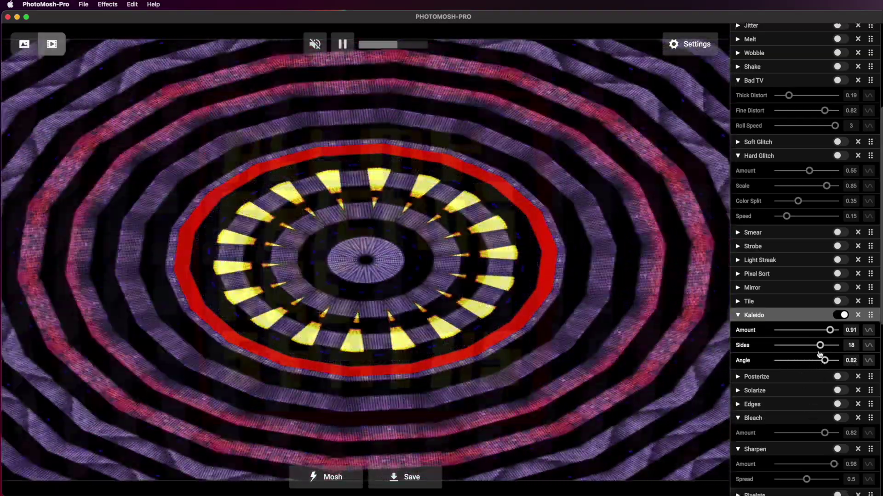
pyautogui.click(841, 314)
# Try the Half Tone effect with its Scale set to 0.33 and turn it off.
pyautogui.scroll(-5, 821, 405)
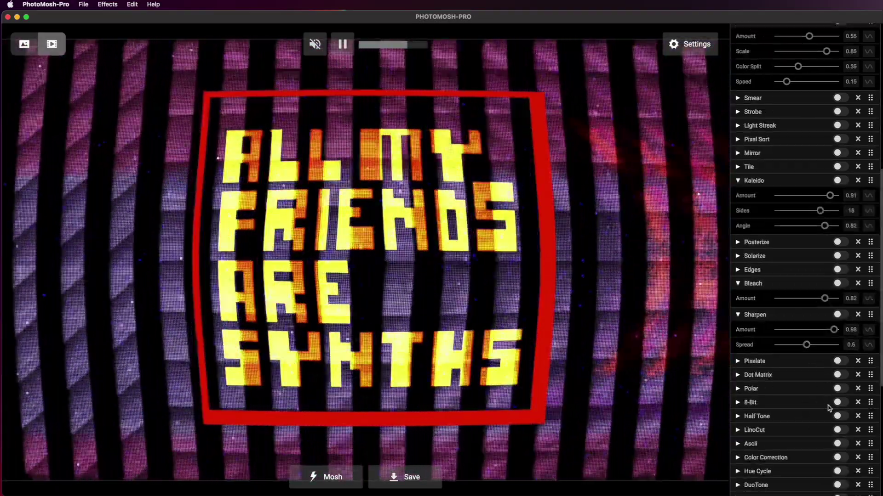
pyautogui.click(839, 416)
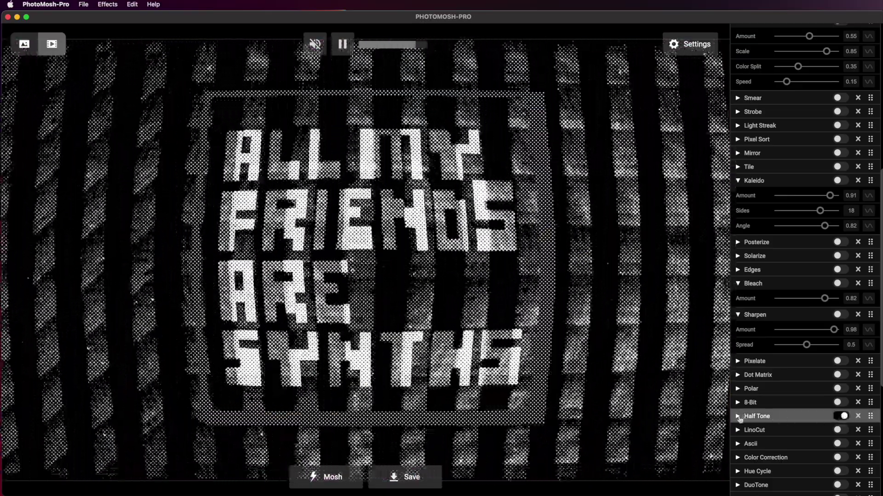
pyautogui.click(825, 417)
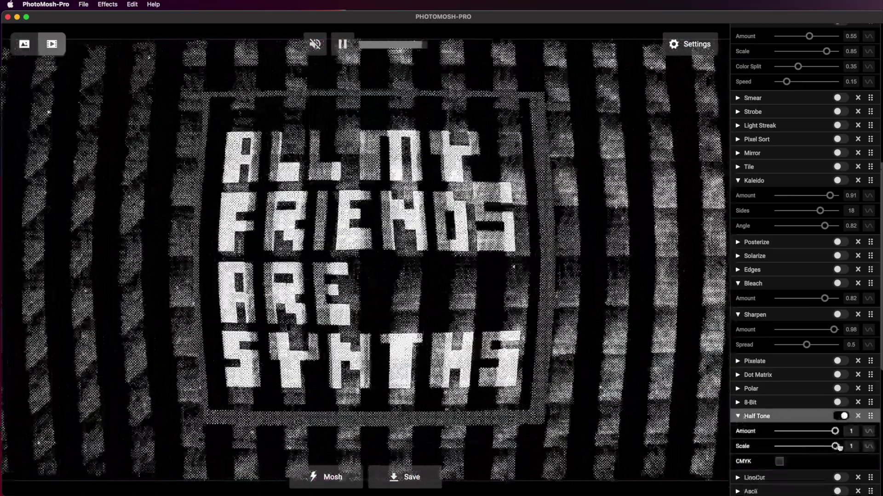
pyautogui.moveTo(810, 446); pyautogui.dragTo(780, 446)
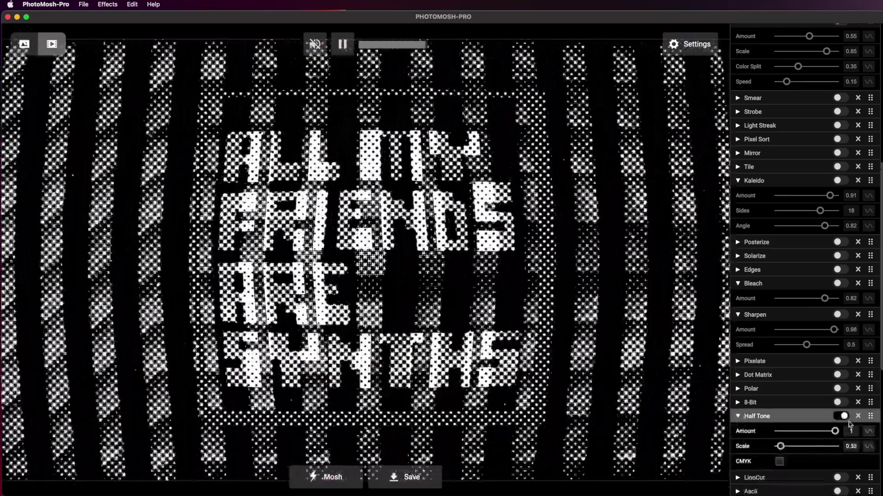
pyautogui.click(843, 416)
# Enable the Ascii effect and set its Count to 102, with Amount and Colorize both at 1.
pyautogui.scroll(-5, 809, 418)
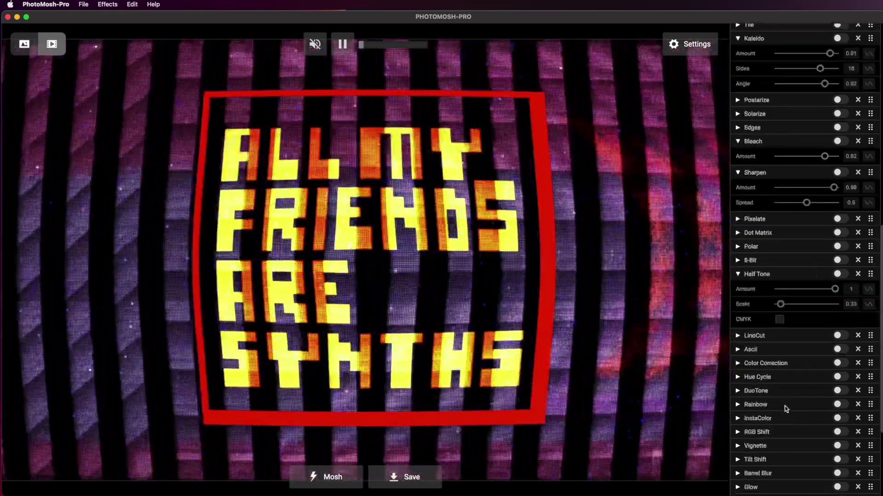
pyautogui.scroll(-5, 786, 409)
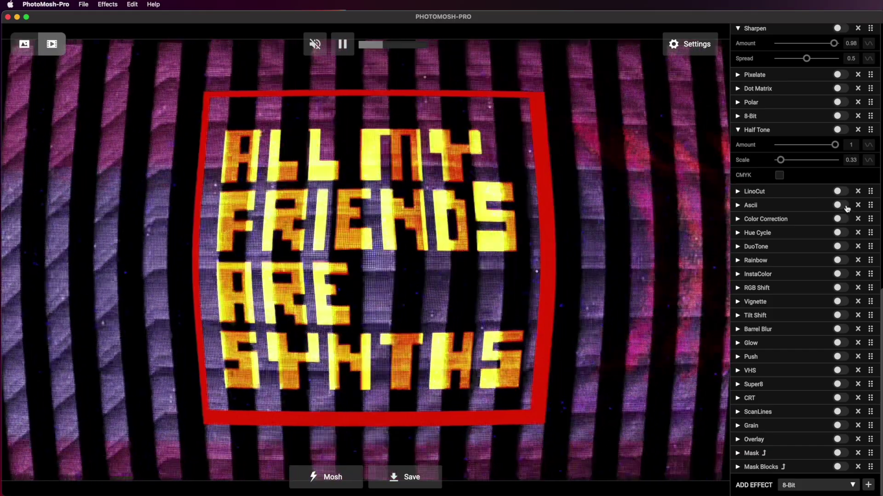
pyautogui.click(839, 205)
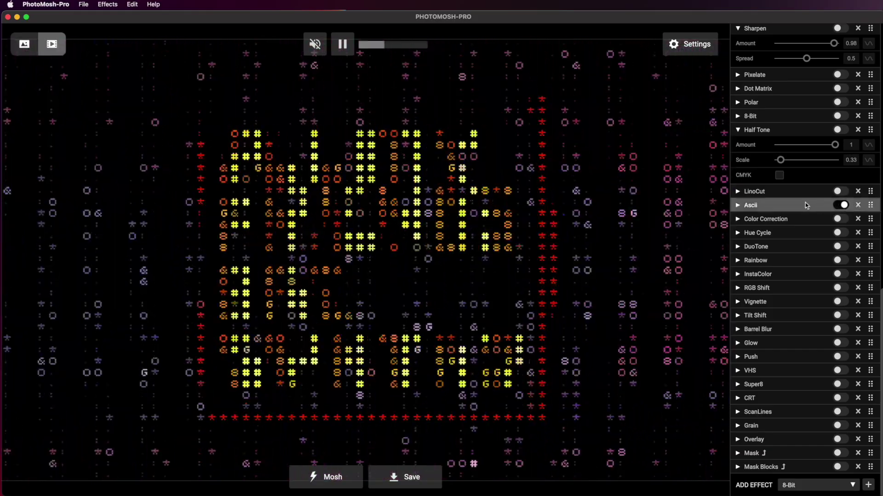
pyautogui.click(736, 205)
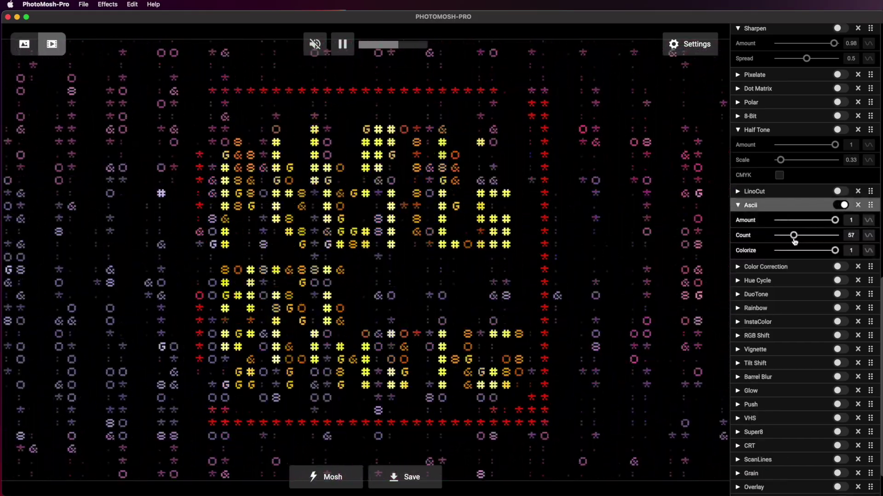
pyautogui.moveTo(794, 241); pyautogui.dragTo(796, 239)
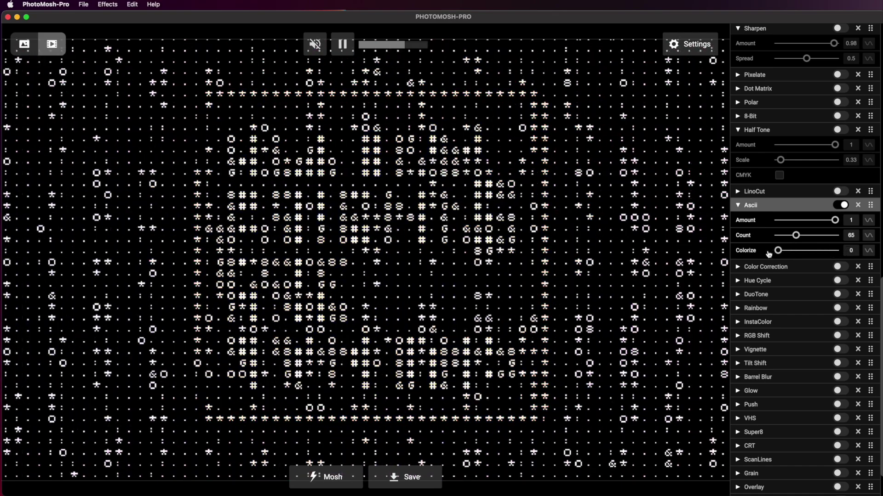
pyautogui.moveTo(833, 221)
pyautogui.mouseDown()
pyautogui.moveTo(813, 223)
pyautogui.moveTo(833, 221)
pyautogui.moveTo(835, 239)
pyautogui.mouseUp()
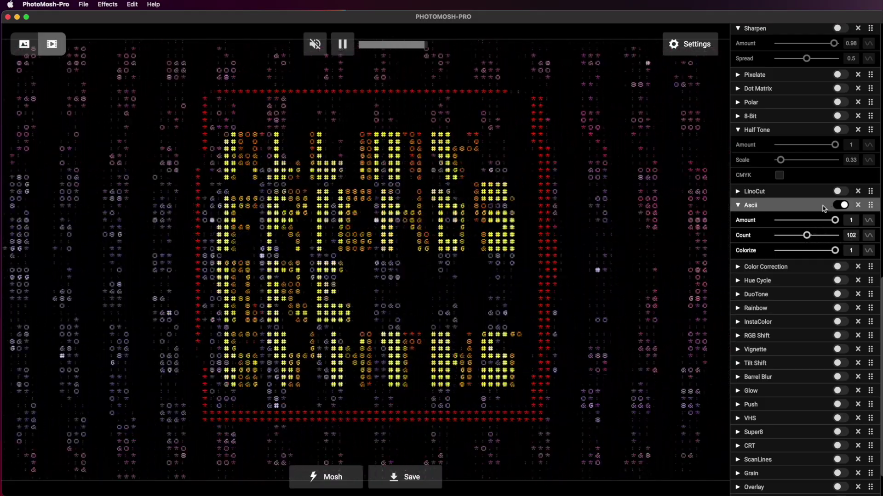
# Enable the Rainbow effect, move it above Ascii in the effect order and expand its settings.
pyautogui.click(840, 309)
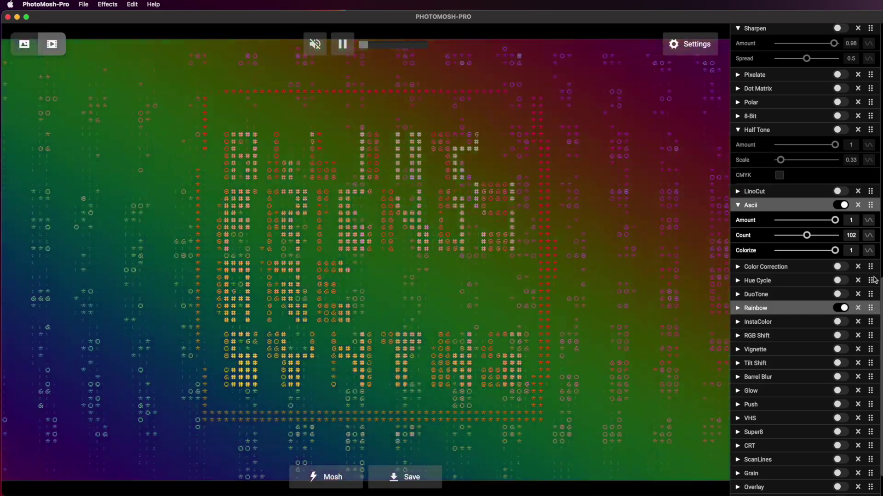
pyautogui.moveTo(864, 231); pyautogui.dragTo(864, 207)
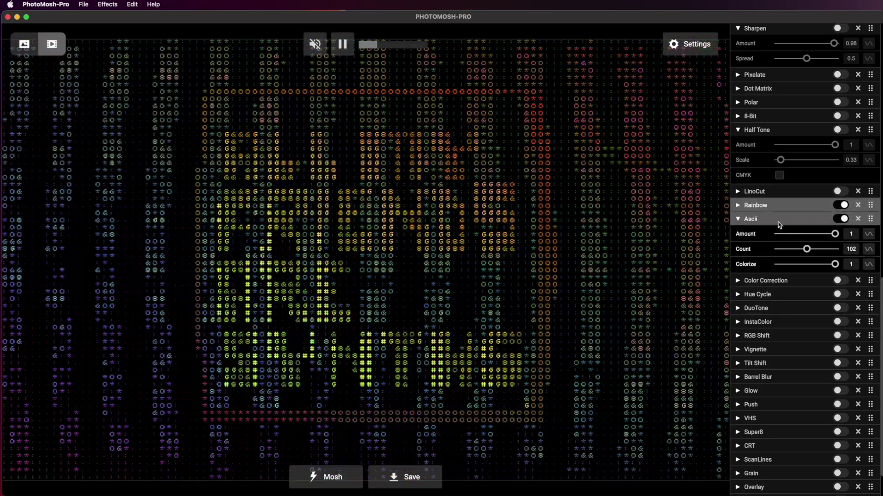
pyautogui.click(737, 206)
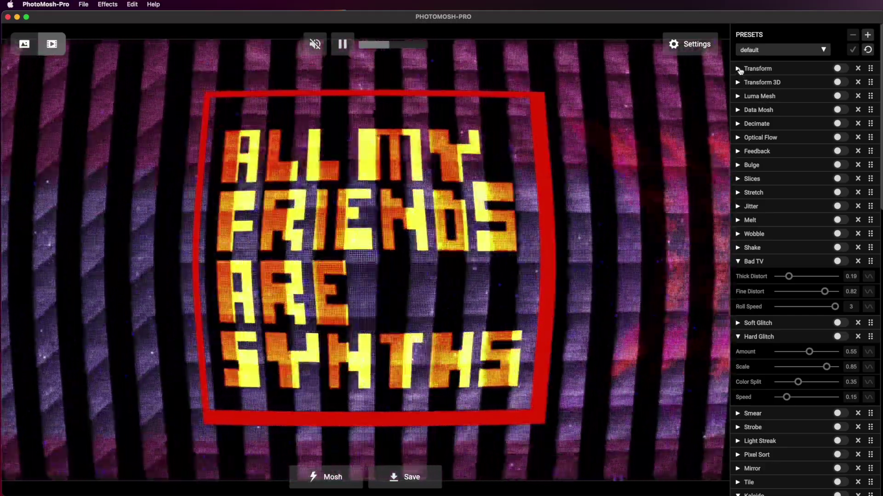
# Enable the Transform effect and animate its Position X with a non-looping sine modulation at speed .25.
pyautogui.click(738, 68)
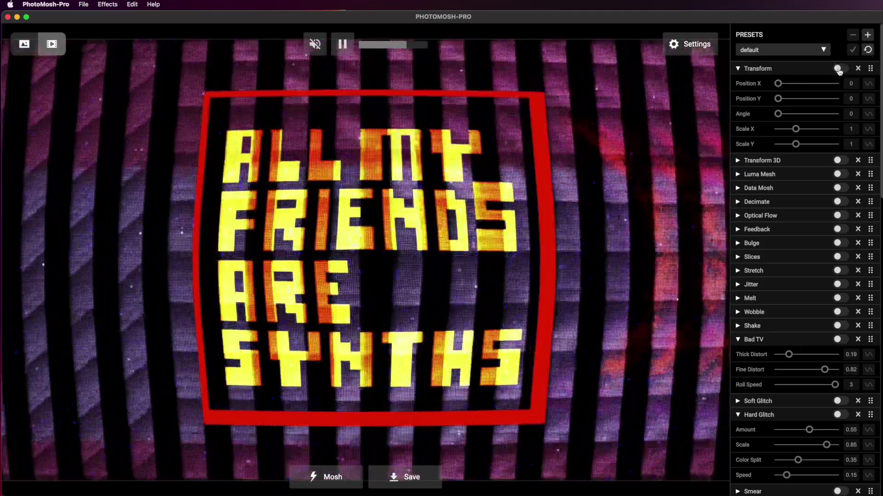
pyautogui.click(838, 68)
pyautogui.moveTo(781, 84)
pyautogui.mouseDown()
pyautogui.moveTo(836, 85)
pyautogui.moveTo(777, 86)
pyautogui.mouseUp()
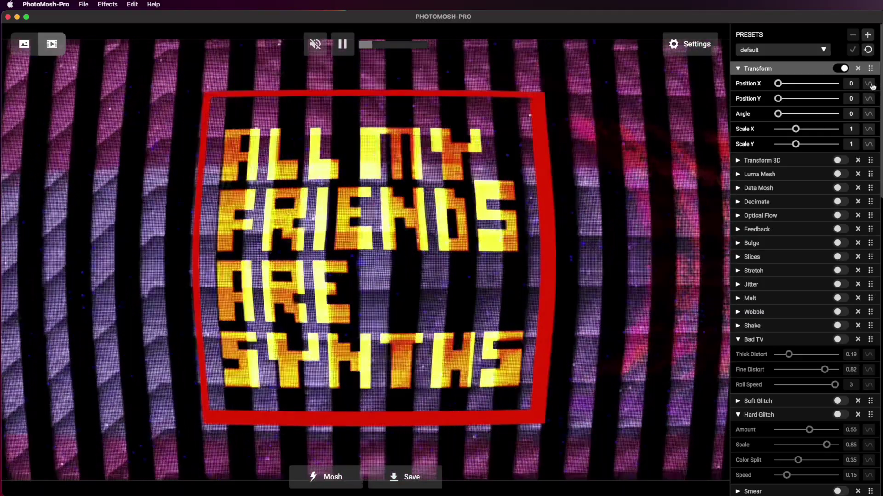
pyautogui.click(868, 84)
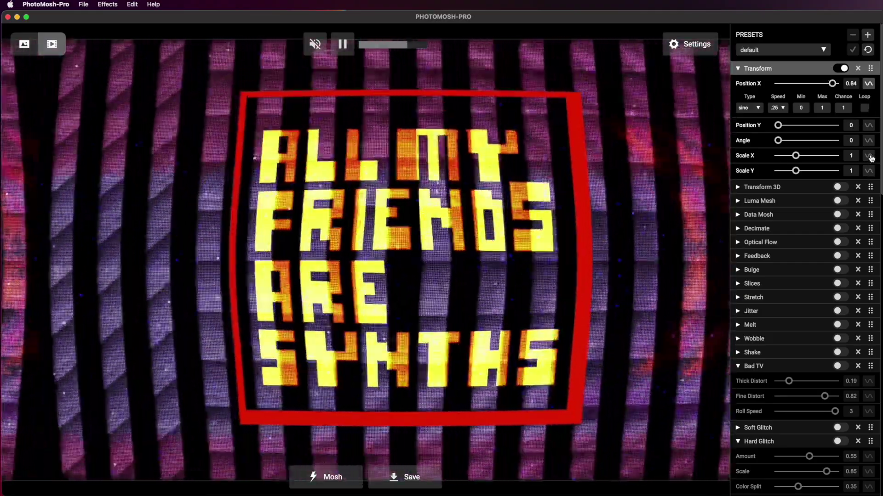
# Animate Transform's Scale X with a noise modulation at speed .5.
pyautogui.click(869, 156)
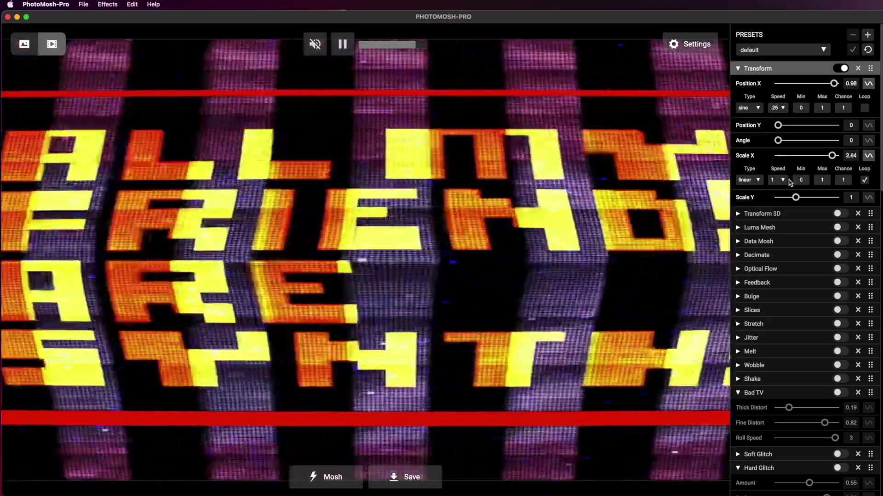
pyautogui.click(790, 183)
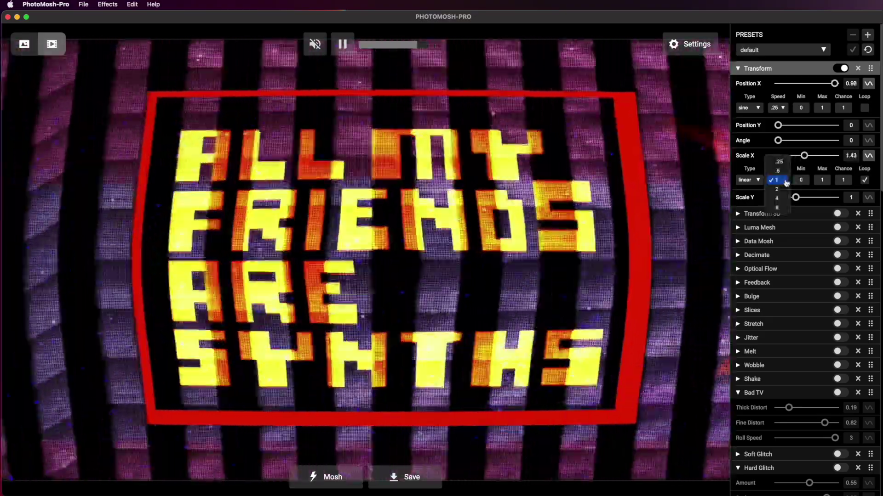
pyautogui.click(783, 177)
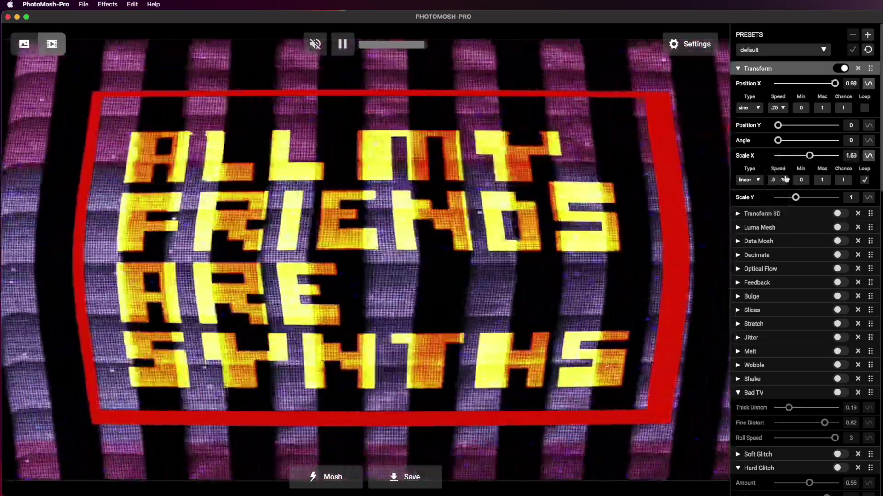
pyautogui.click(749, 179)
pyautogui.click(752, 210)
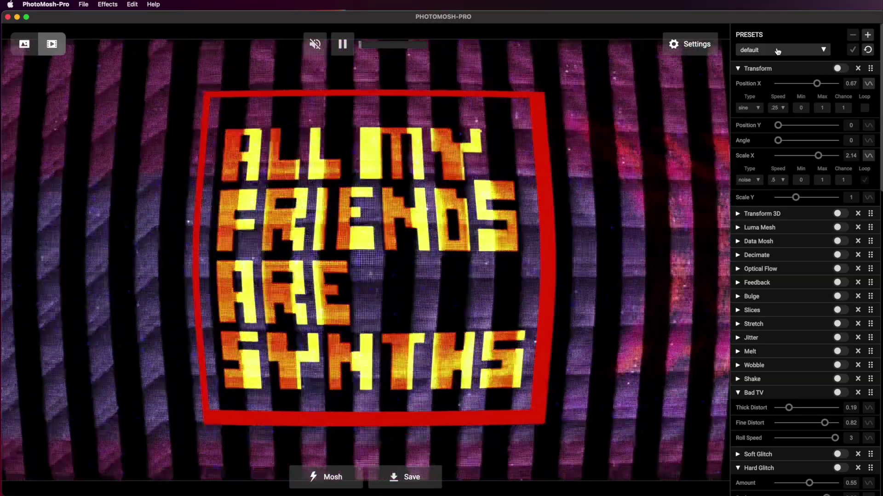
# Load the Colour jittery preset and add a second Feedback effect at its end with Amount 0.49.
pyautogui.click(776, 50)
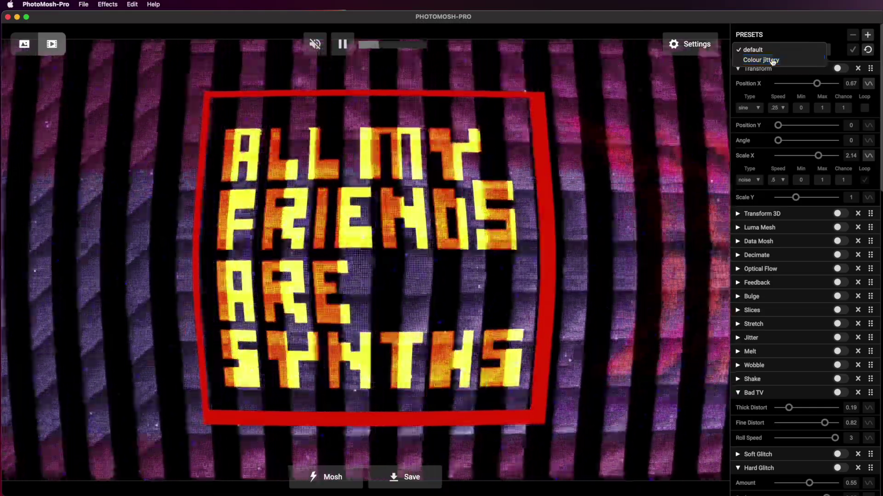
pyautogui.click(773, 60)
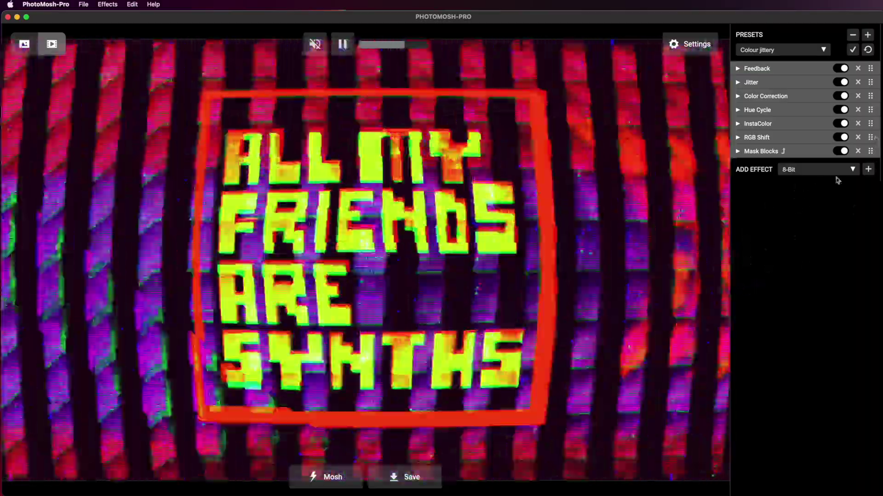
pyautogui.click(835, 170)
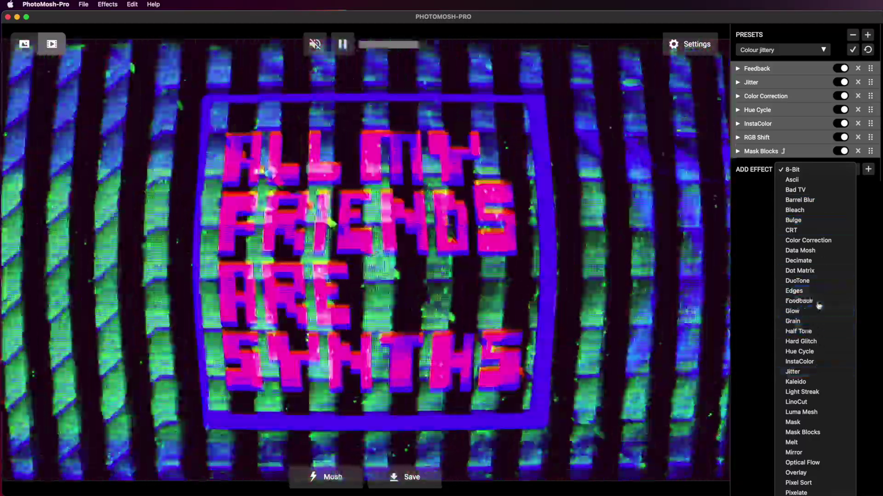
pyautogui.click(819, 302)
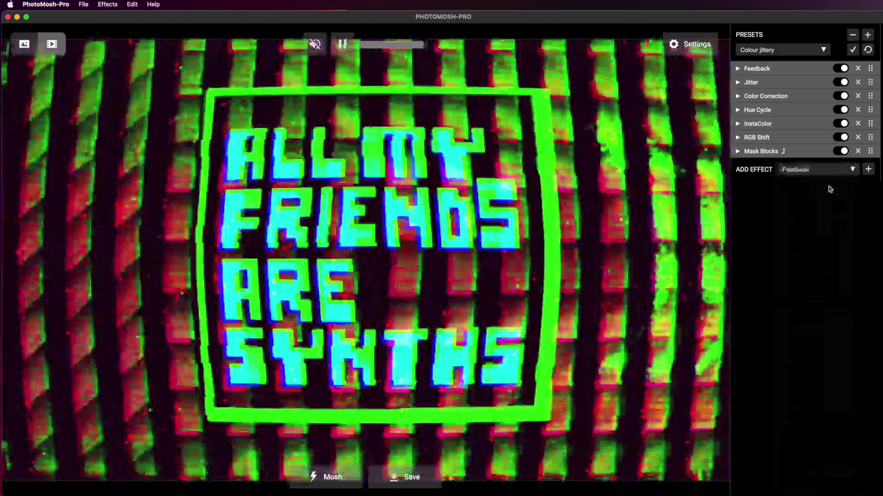
pyautogui.click(868, 169)
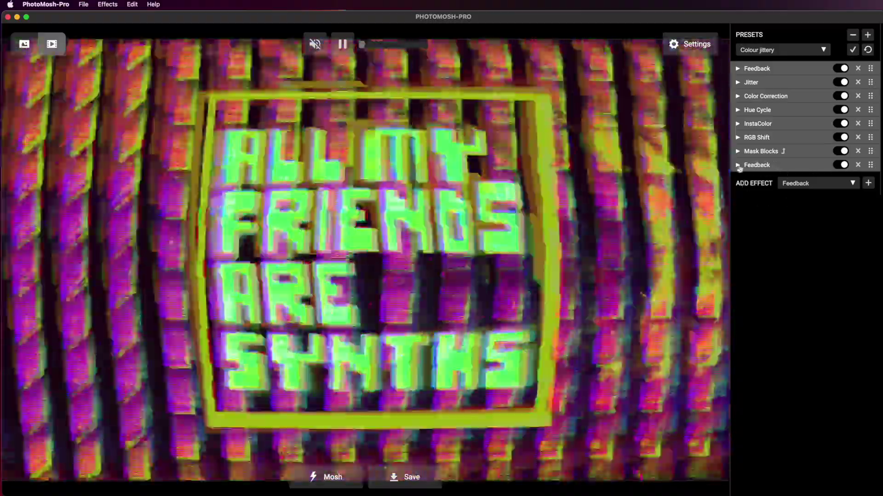
pyautogui.click(759, 166)
pyautogui.moveTo(808, 180)
pyautogui.mouseDown()
pyautogui.moveTo(833, 184)
pyautogui.moveTo(806, 184)
pyautogui.mouseUp()
# Switch back to the default preset and look through its full list of effects.
pyautogui.click(796, 51)
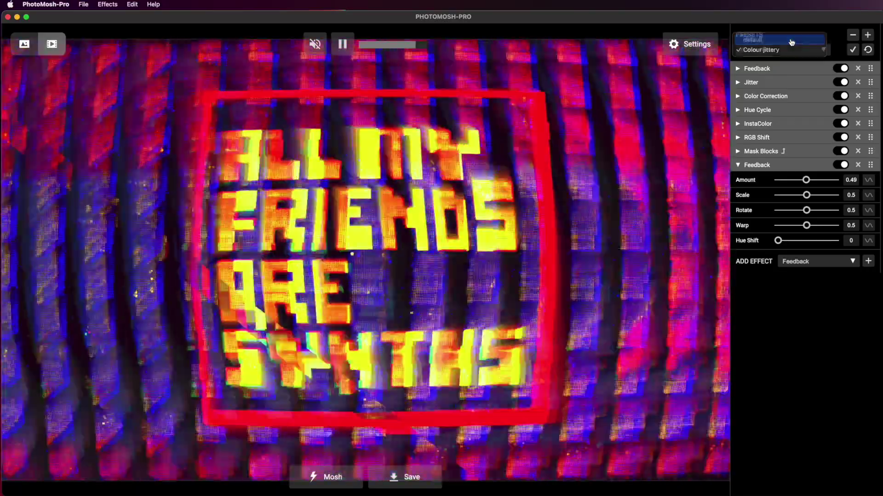
pyautogui.press('Escape')
pyautogui.click(787, 52)
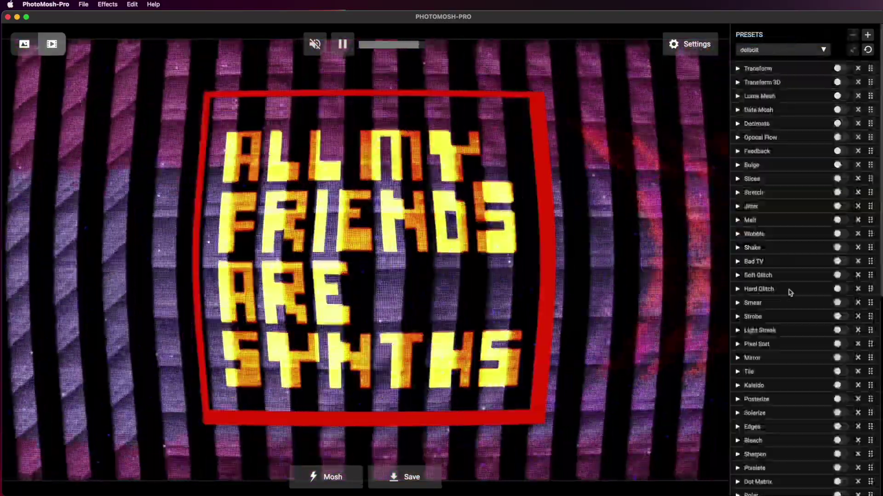
pyautogui.scroll(-10, 775, 191)
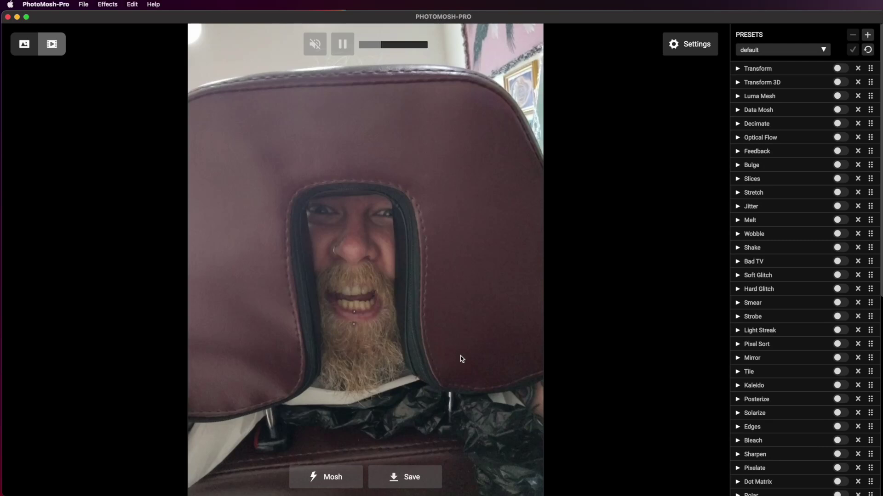
# Review the audio file and gain settings and the video export size, duration and frame rate, then close the settings.
pyautogui.click(669, 46)
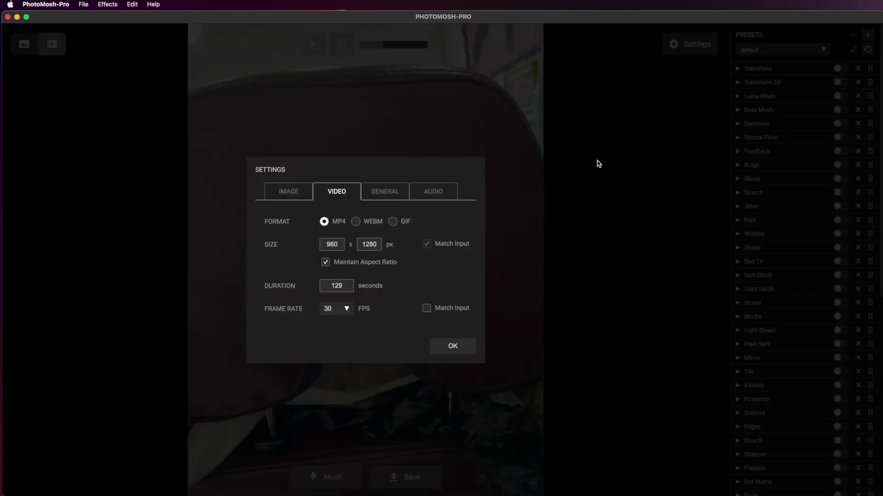
pyautogui.click(436, 195)
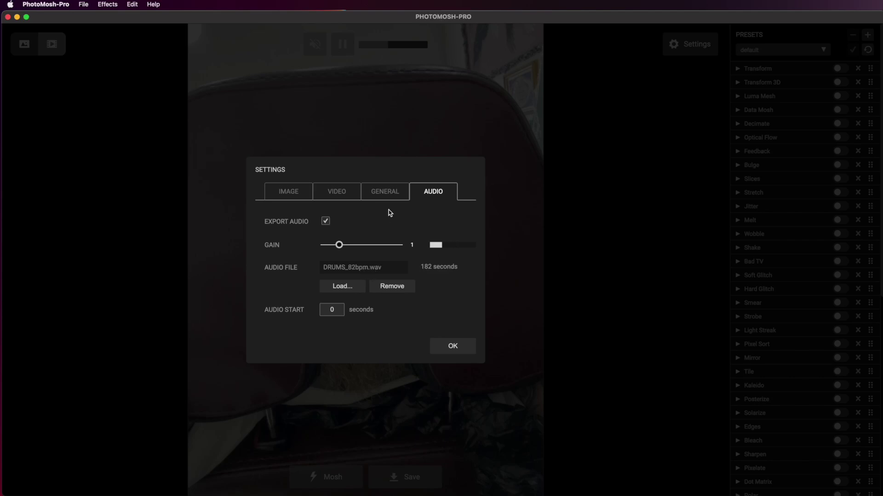
pyautogui.click(348, 197)
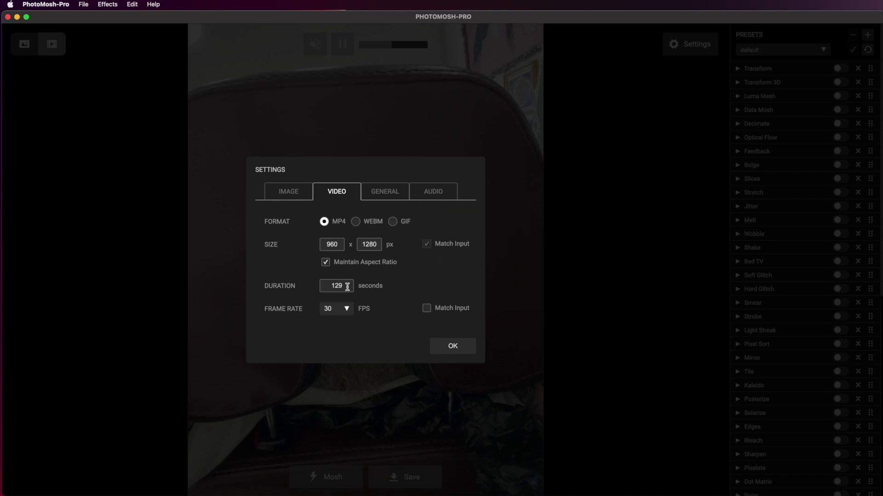
pyautogui.click(452, 345)
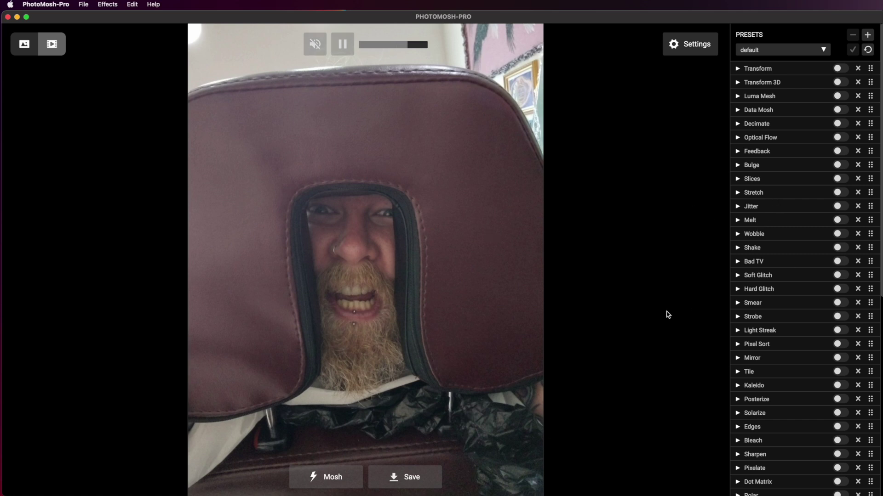
# Enable the Jitter effect and drive both its Amount and Speed with audio modulation.
pyautogui.click(738, 207)
pyautogui.click(841, 207)
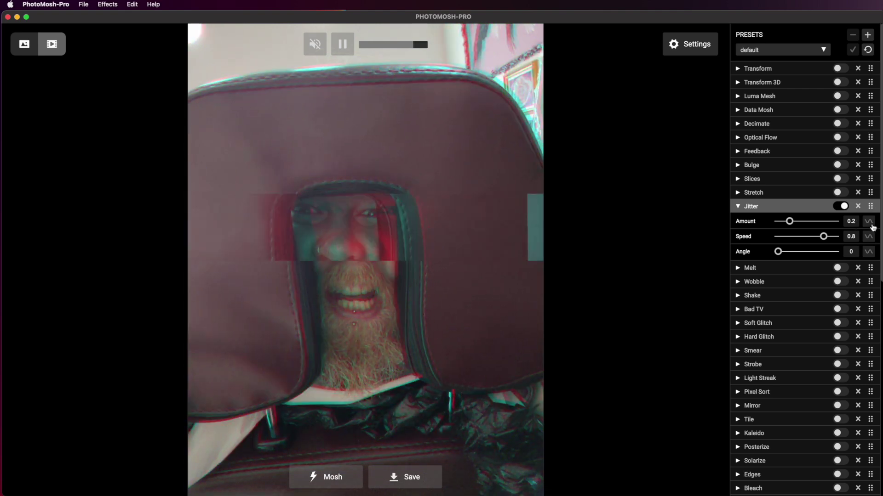
pyautogui.click(868, 222)
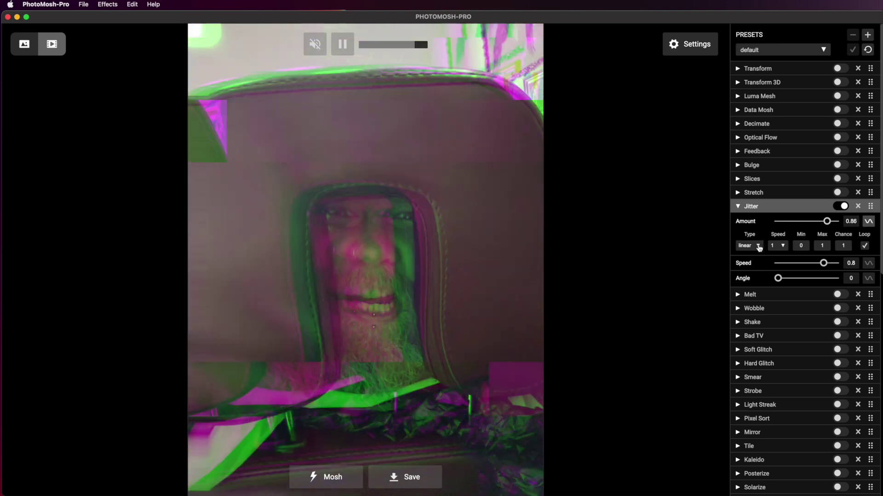
pyautogui.click(755, 245)
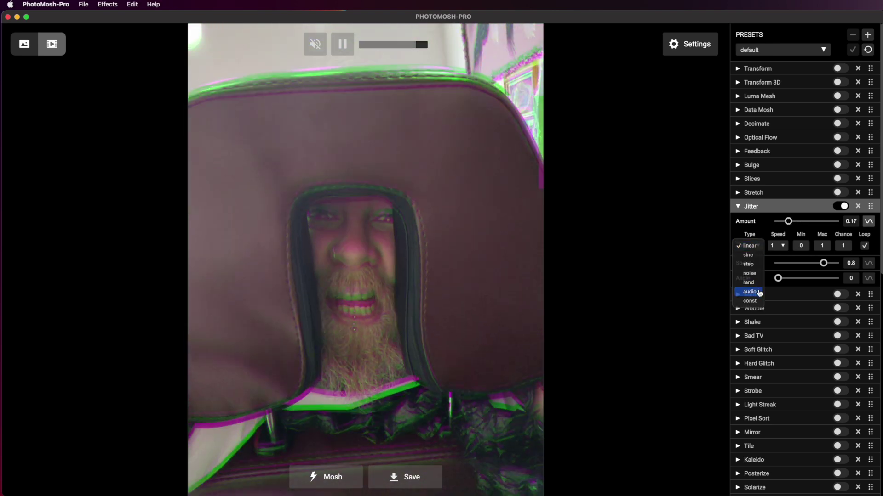
pyautogui.click(758, 292)
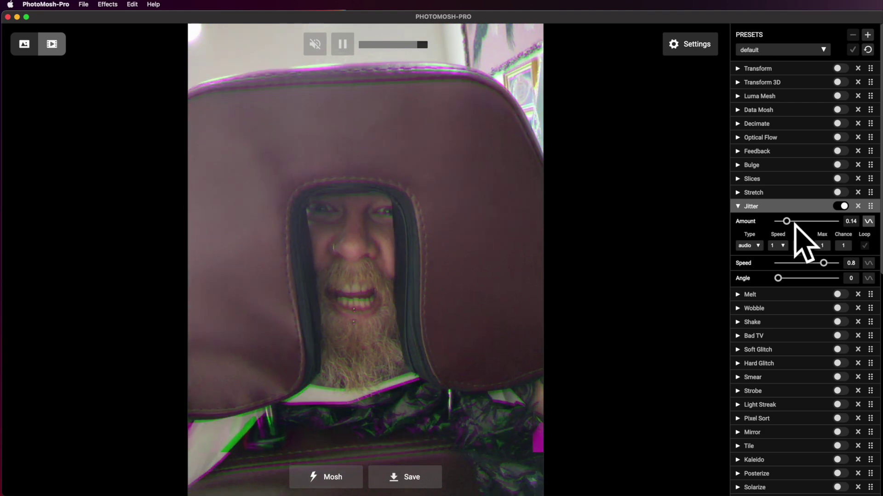
pyautogui.click(868, 263)
pyautogui.click(756, 287)
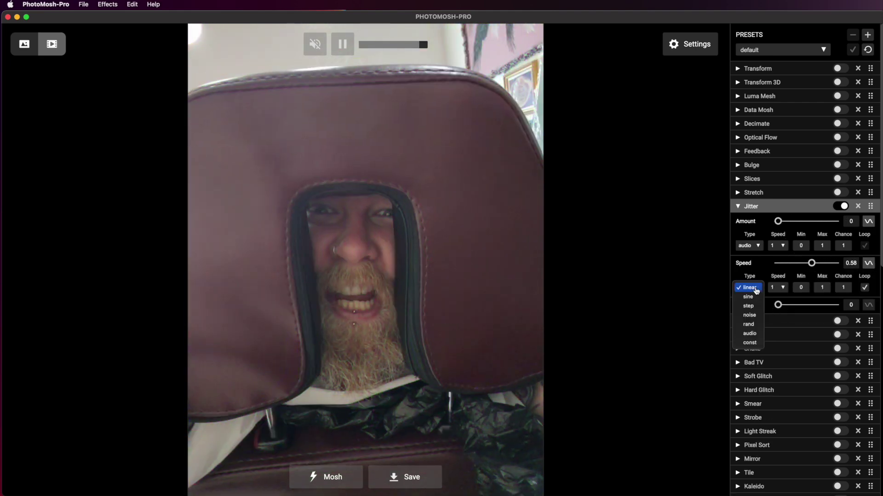
pyautogui.click(750, 334)
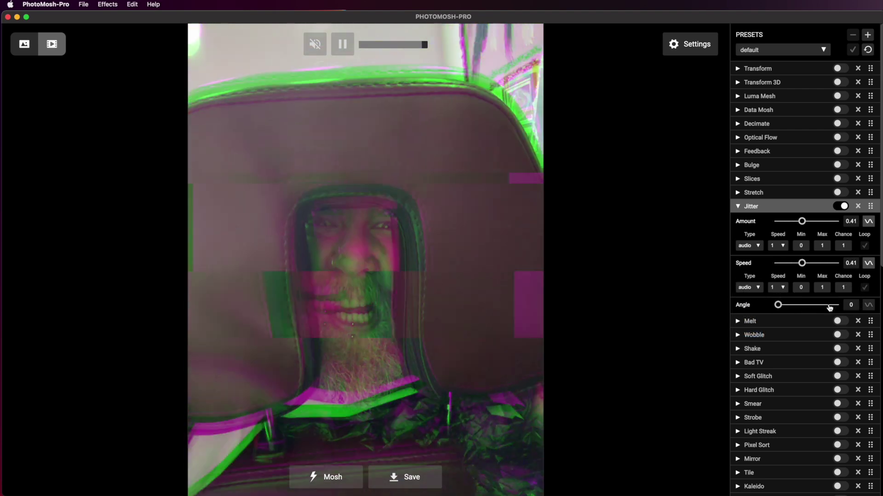
# Unmute the clip's sound and turn off the Kaleido effect.
pyautogui.click(315, 44)
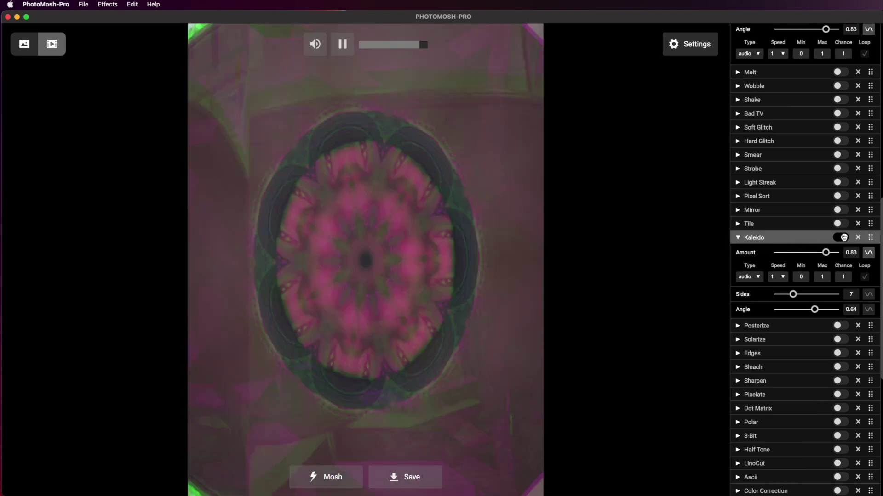
pyautogui.click(844, 238)
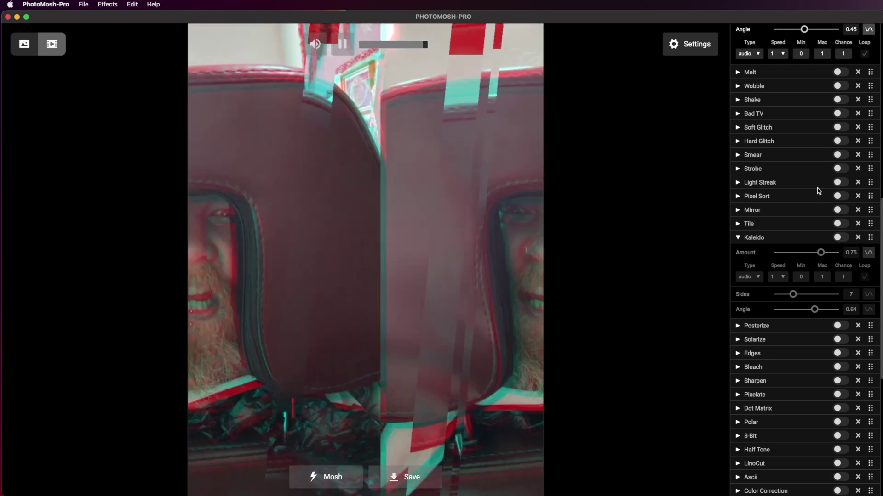
# Switch Transform's Position X modulation to linear and turn the Transform effect off.
pyautogui.scroll(10, 818, 191)
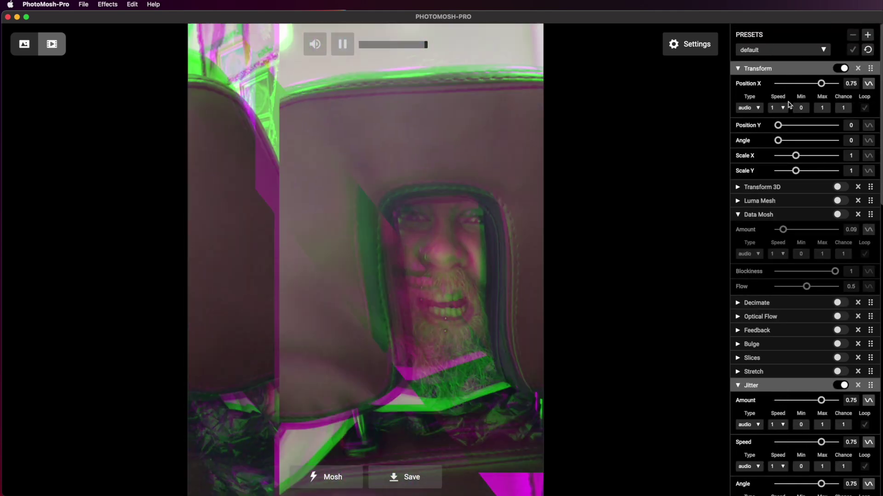
pyautogui.click(755, 111)
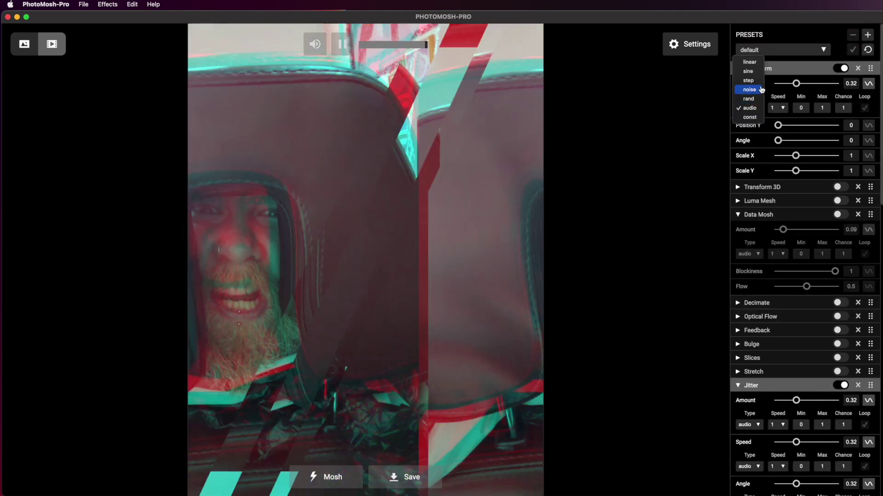
pyautogui.click(749, 62)
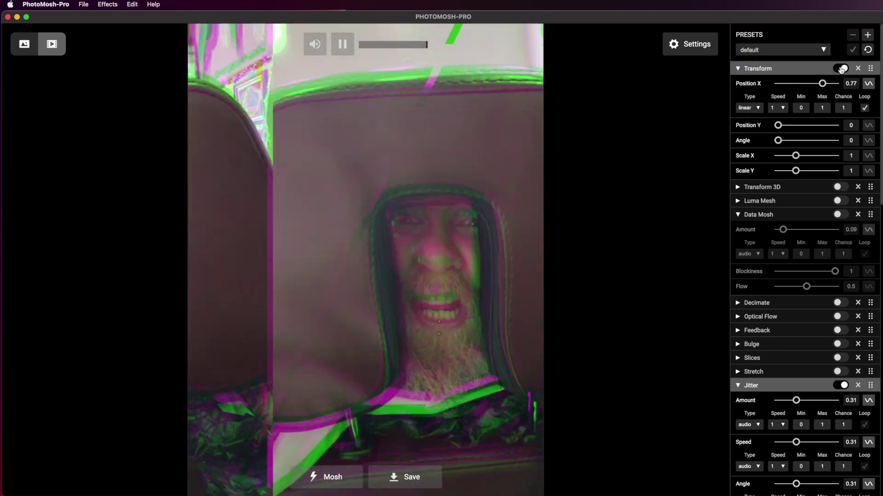
pyautogui.click(840, 68)
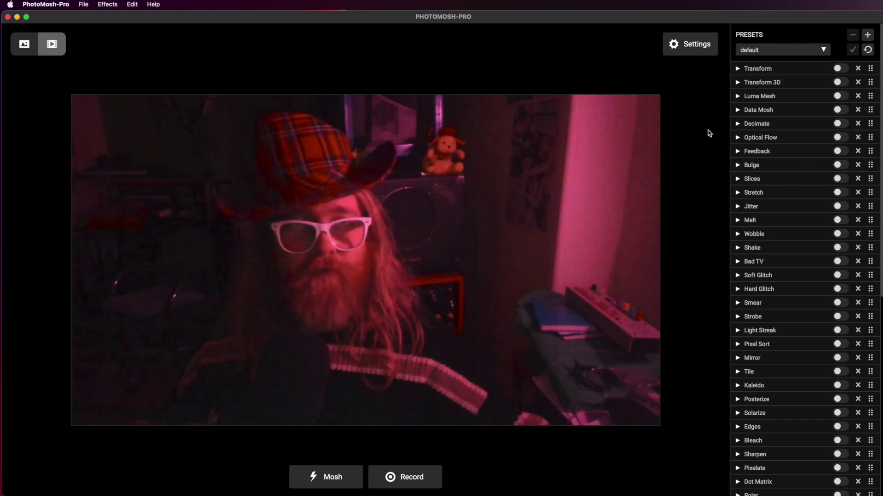
# Turn on modulation for Decimate's Amount and look through the available modulation types.
pyautogui.click(738, 124)
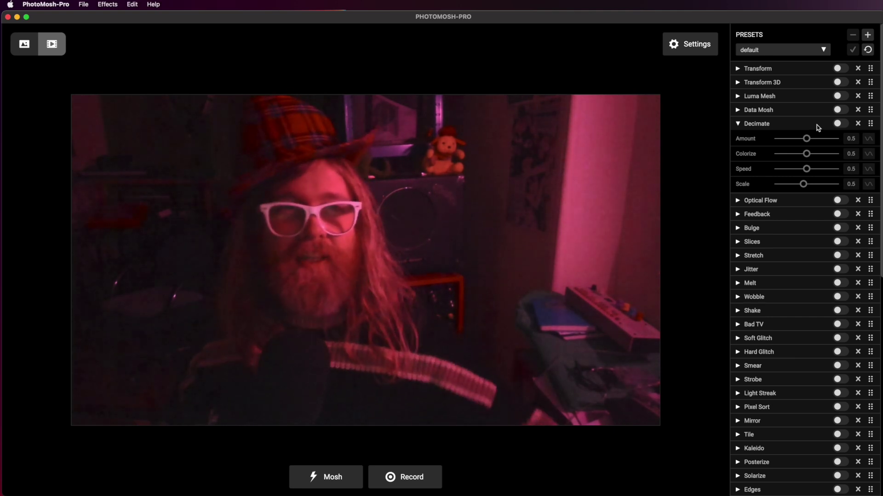
pyautogui.click(868, 139)
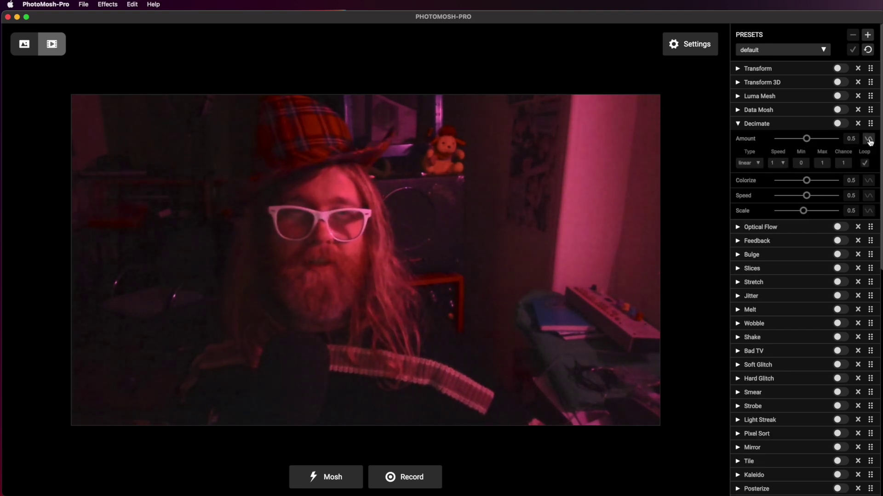
pyautogui.click(758, 162)
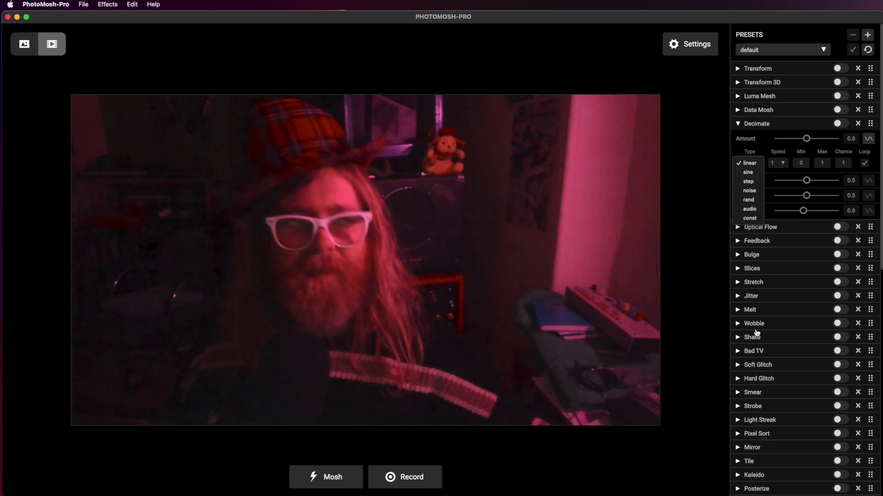
# Close the list of modulation types and show the Wobble effect's parameters.
pyautogui.click(741, 328)
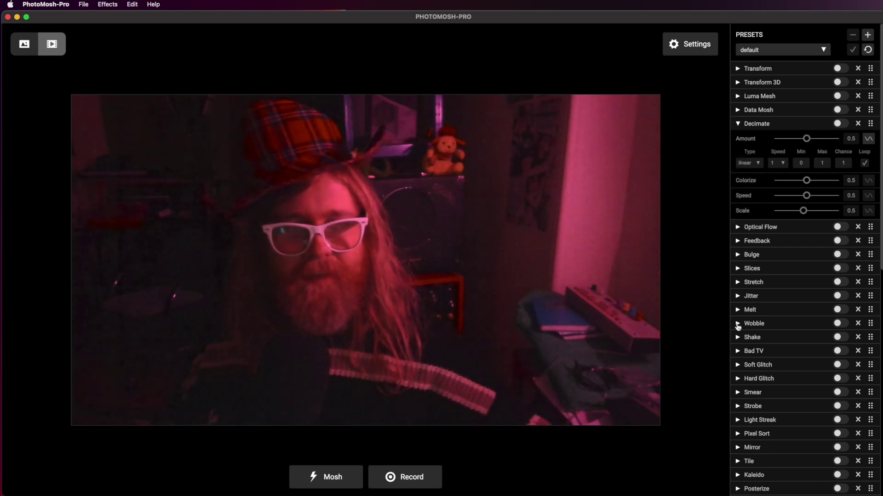
pyautogui.click(738, 324)
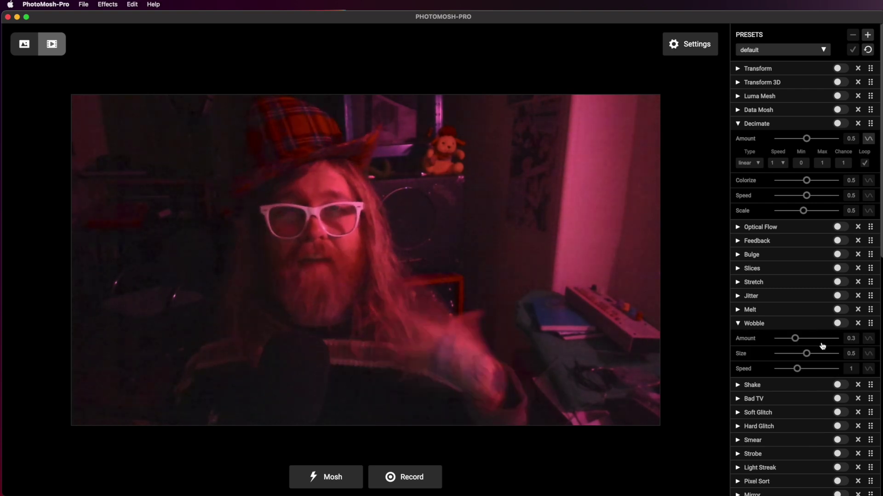